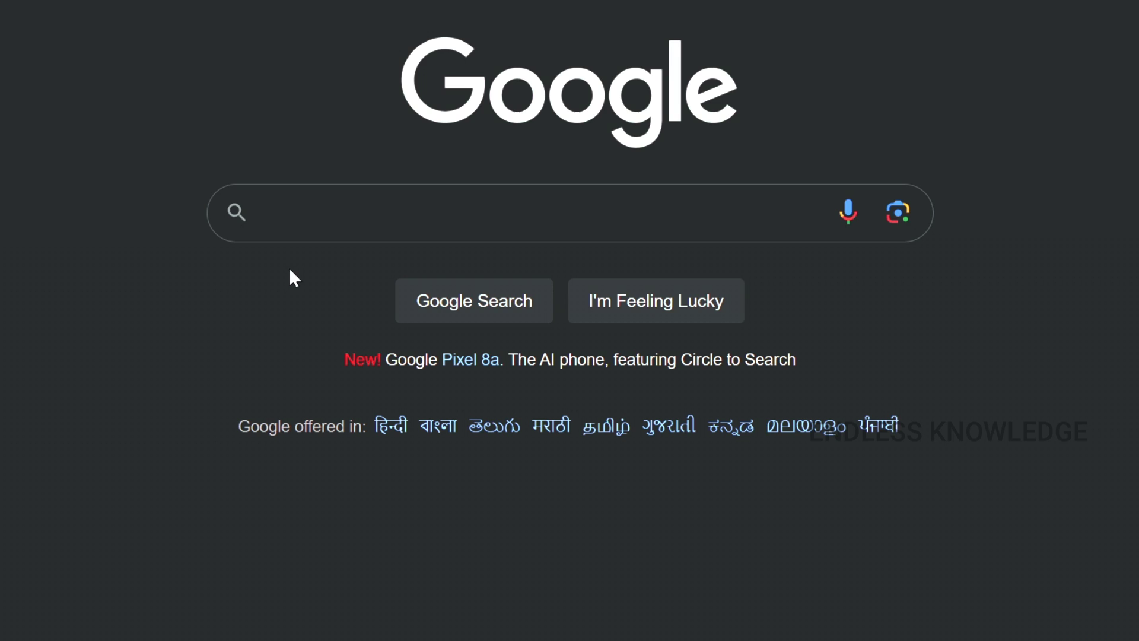
Search Google for gemini ai and open the Google Gemini website from the results.
text(gemu)
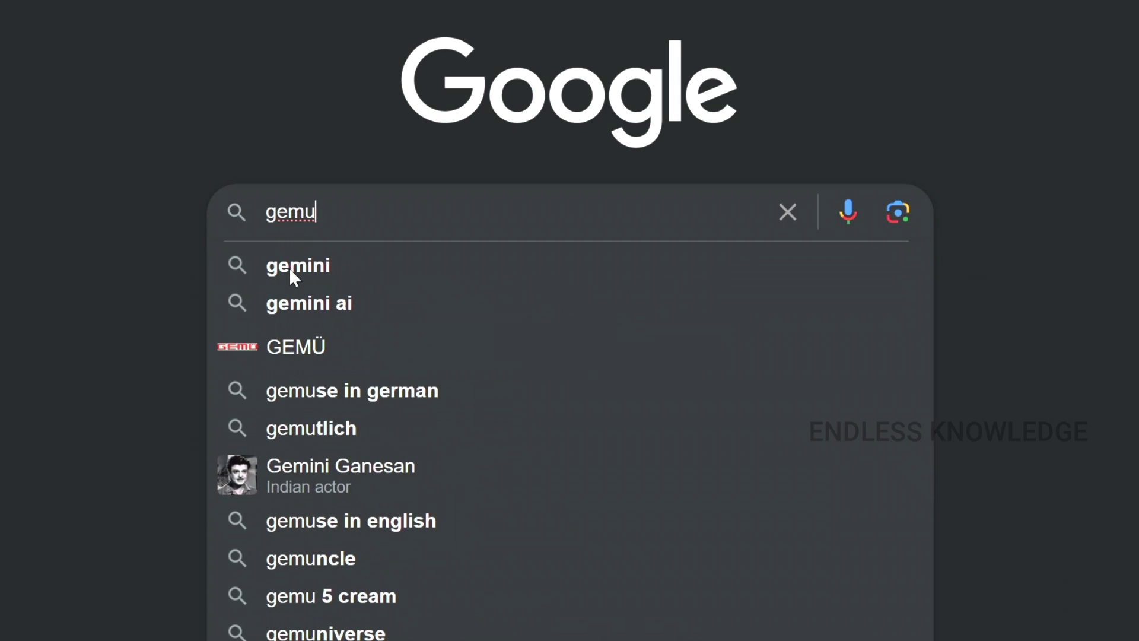
key(Down)
key(Down)
key(Return)
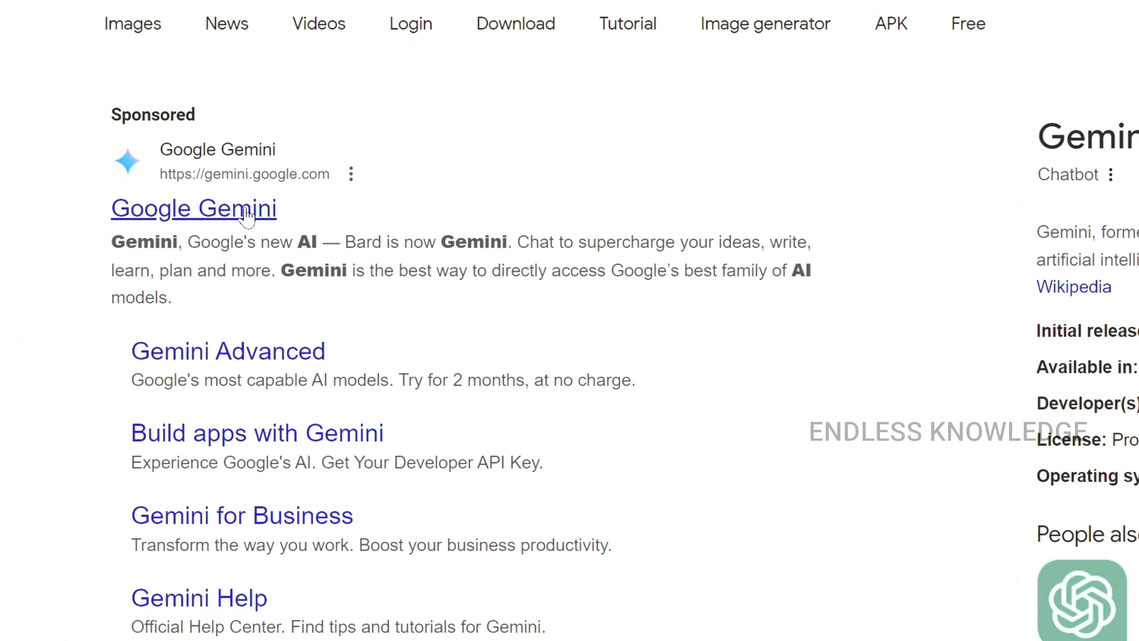
click(247, 215)
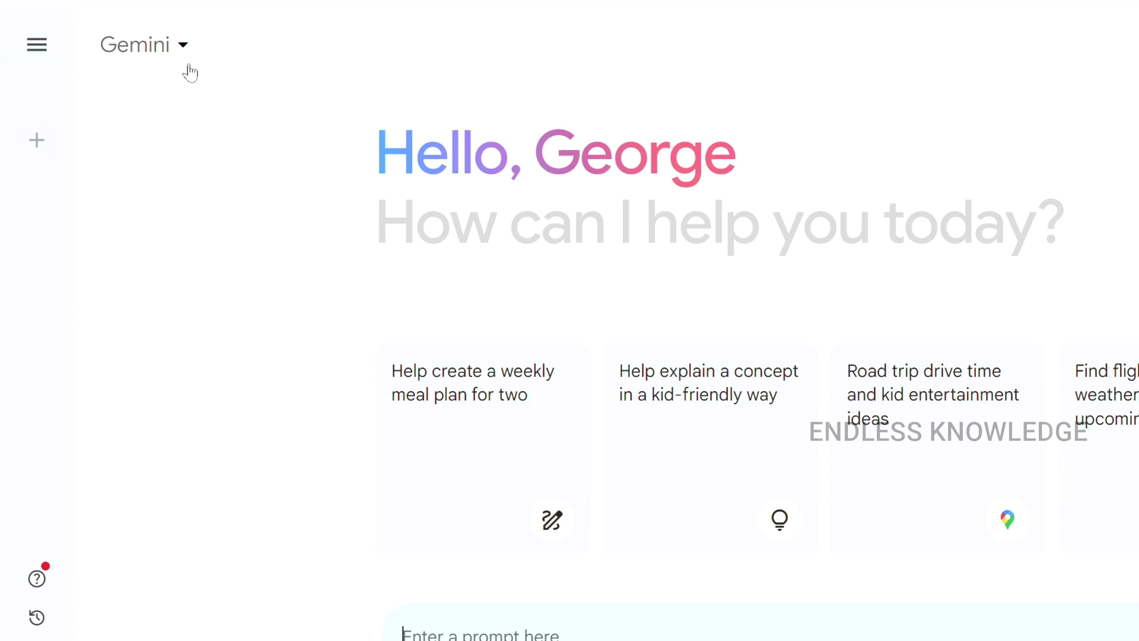
Open the Gemini Advanced upgrade offer from the model choices and examine its pricing and included features.
click(181, 48)
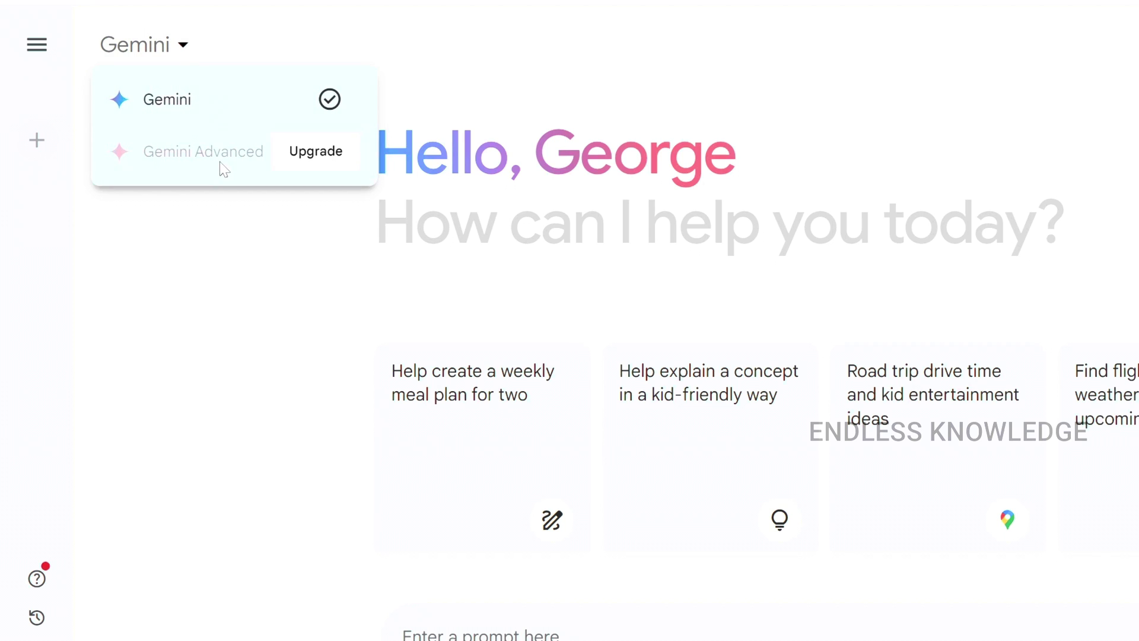
click(308, 156)
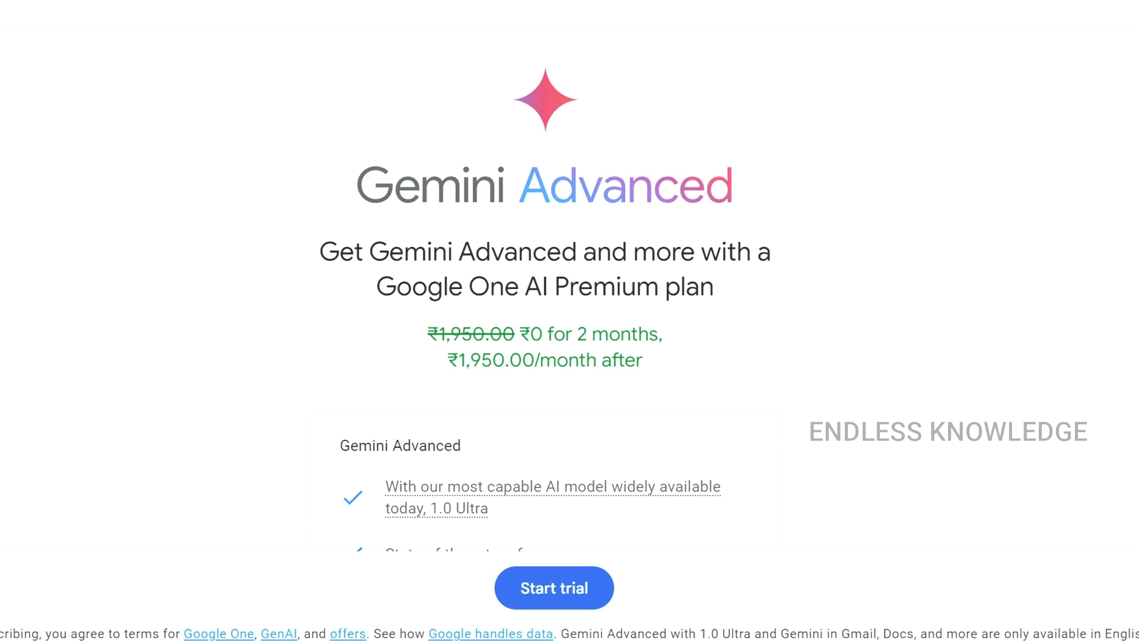
scroll(392, 267, down, 5)
scroll(392, 270, up, 5)
scroll(528, 255, down, 4)
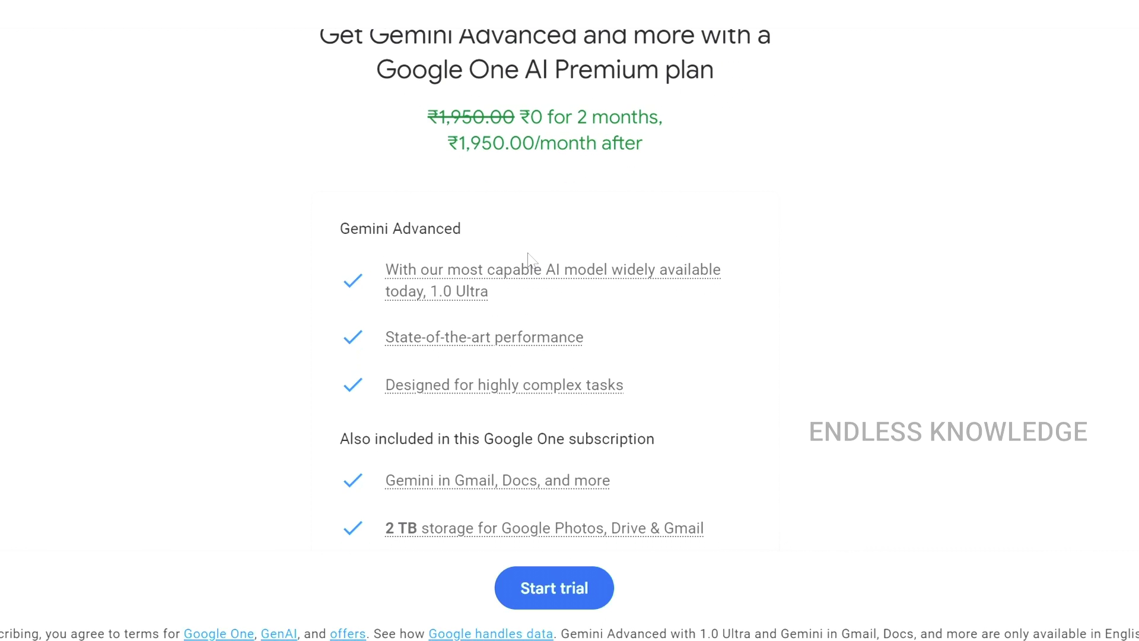
scroll(564, 171, down, 2)
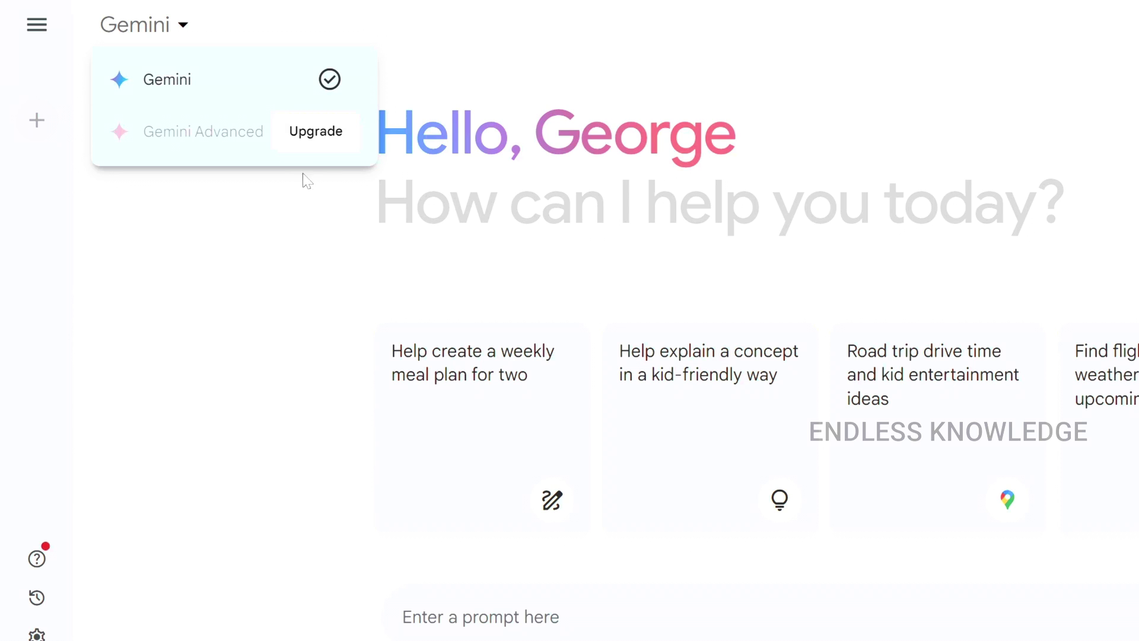
click(367, 240)
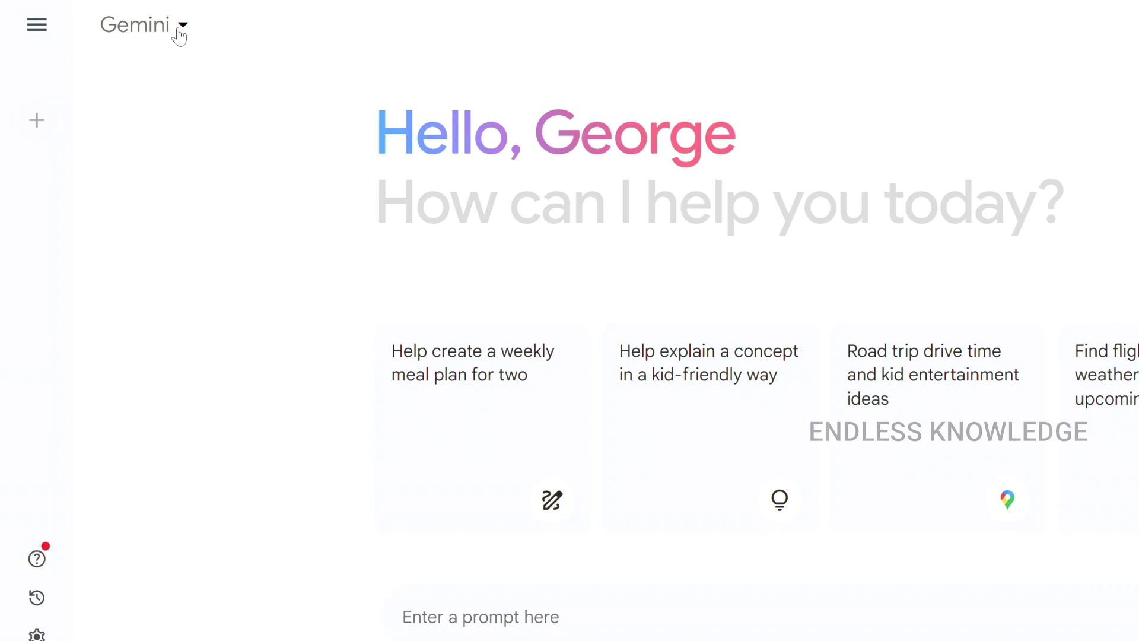
Open Gemini's Extensions page and review the available extensions.
click(37, 634)
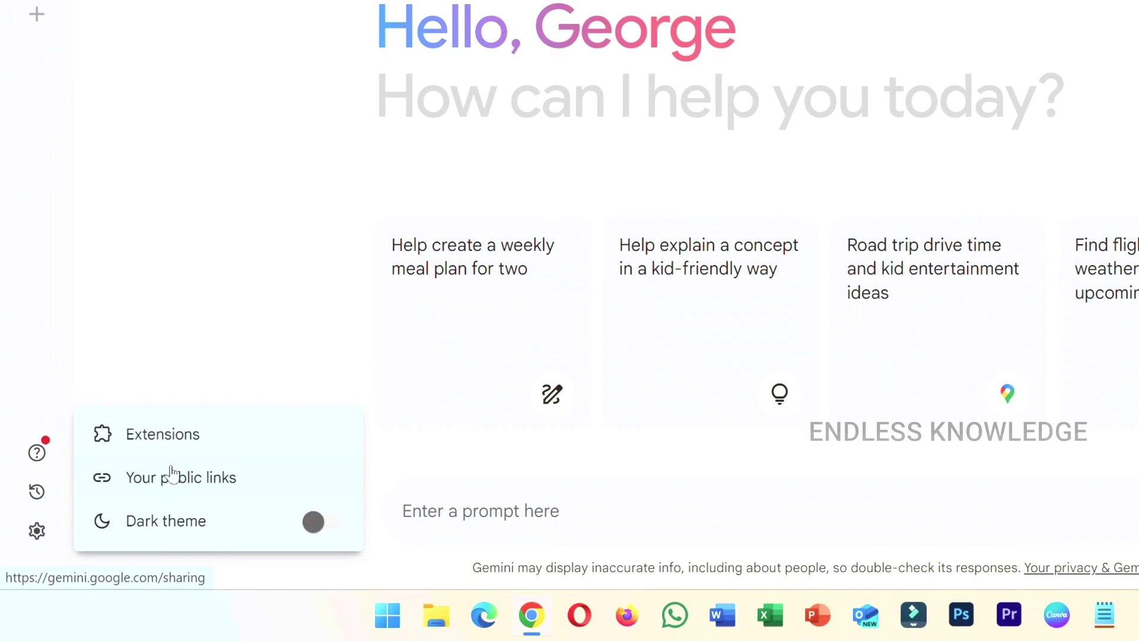
click(229, 448)
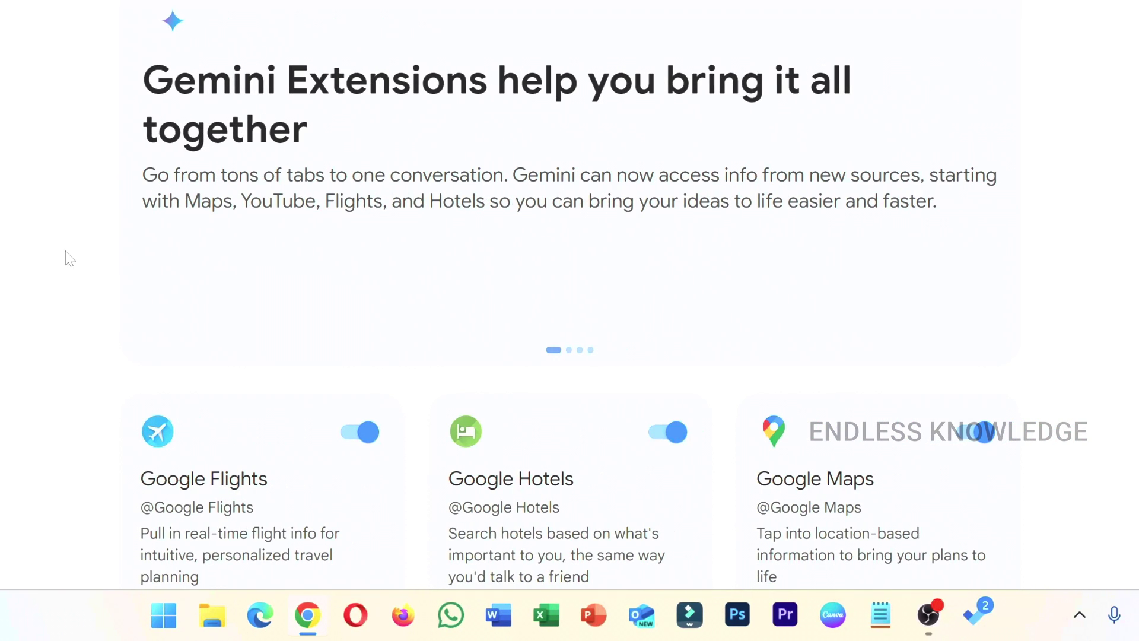
scroll(113, 142, down, 5)
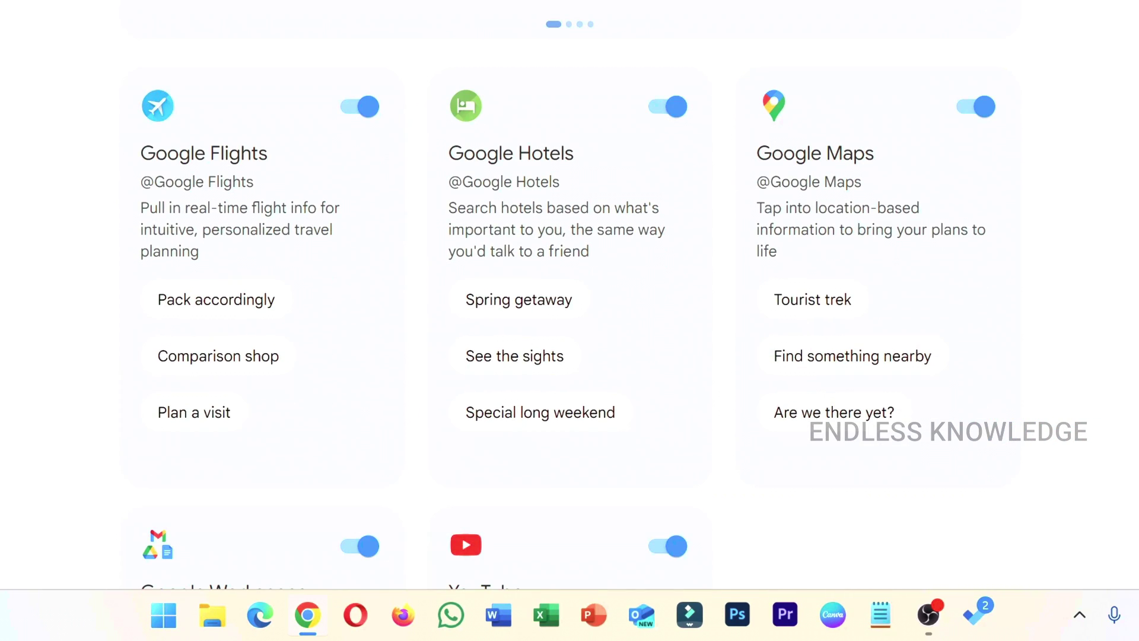
scroll(254, 159, down, 4)
scroll(237, 176, down, 2)
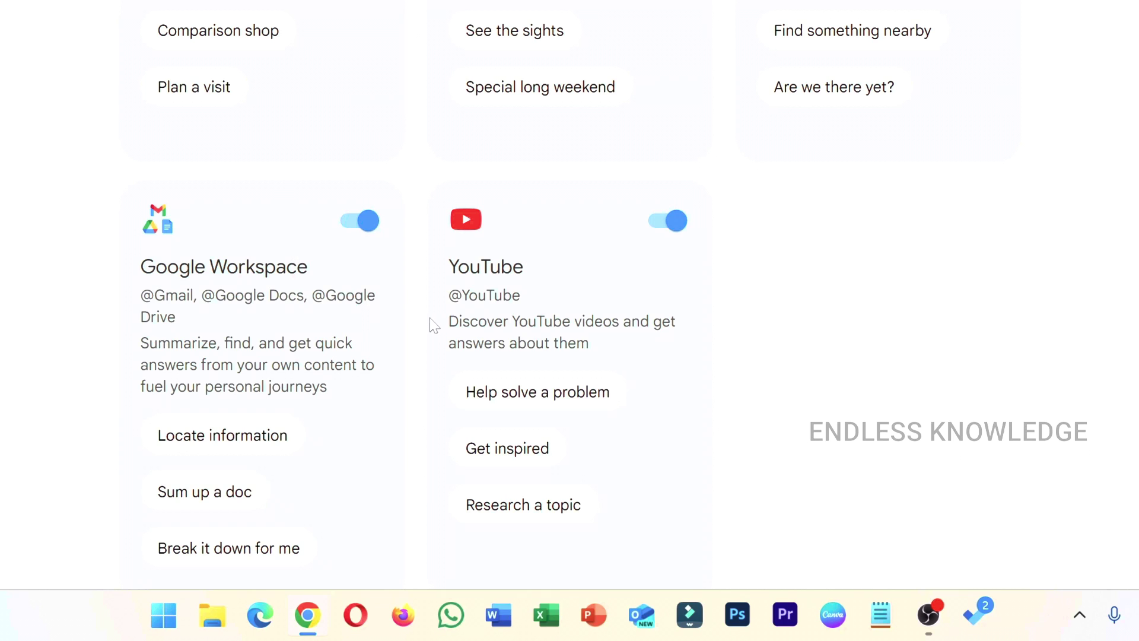
scroll(419, 333, up, 8)
scroll(419, 329, down, 2)
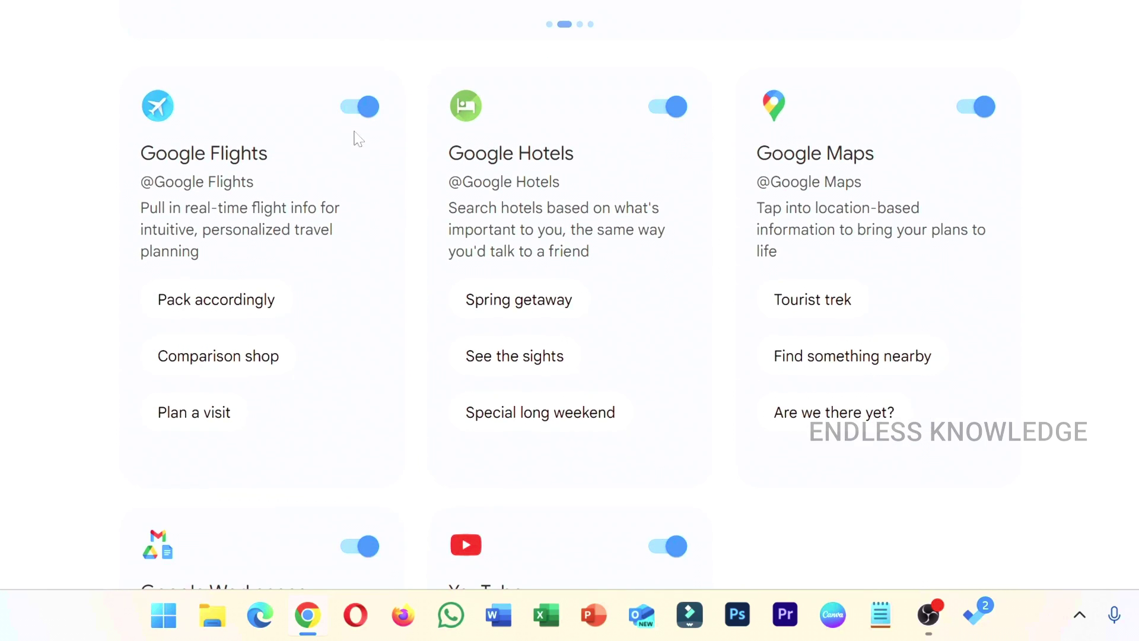
Turn off the Google Flights, Google Hotels and Google Maps extensions.
click(362, 109)
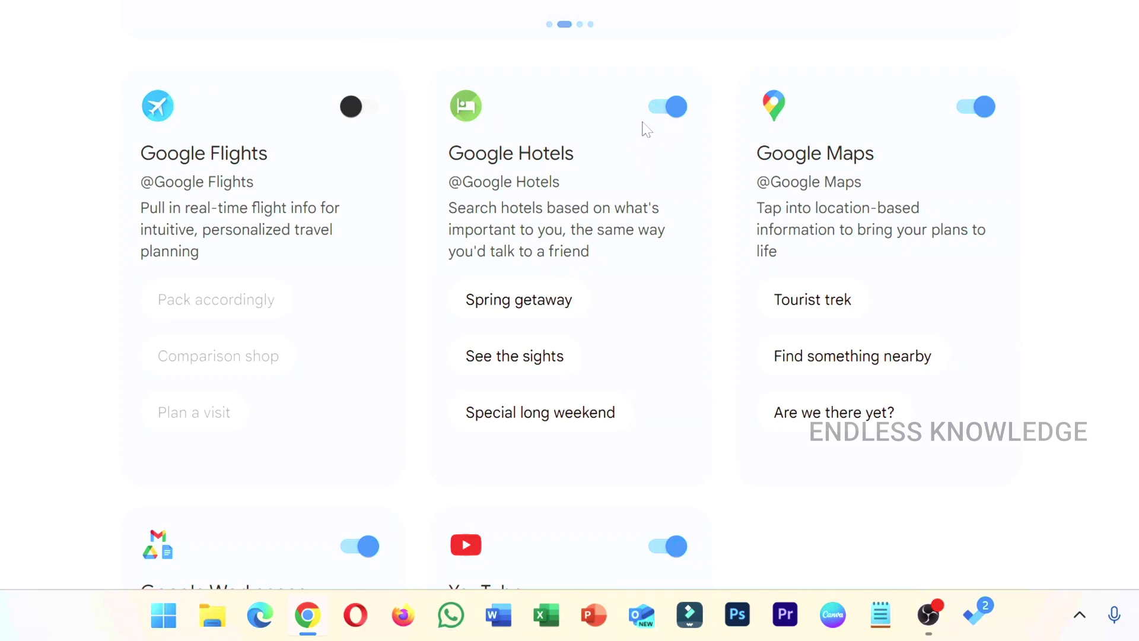
click(672, 110)
click(985, 113)
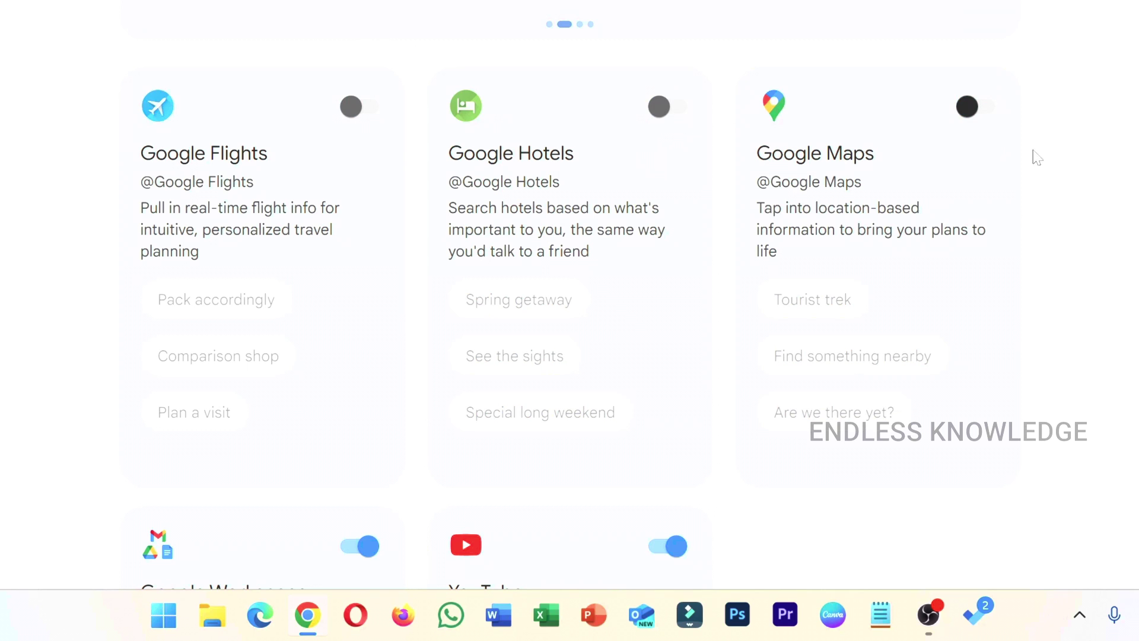
scroll(1088, 223, down, 8)
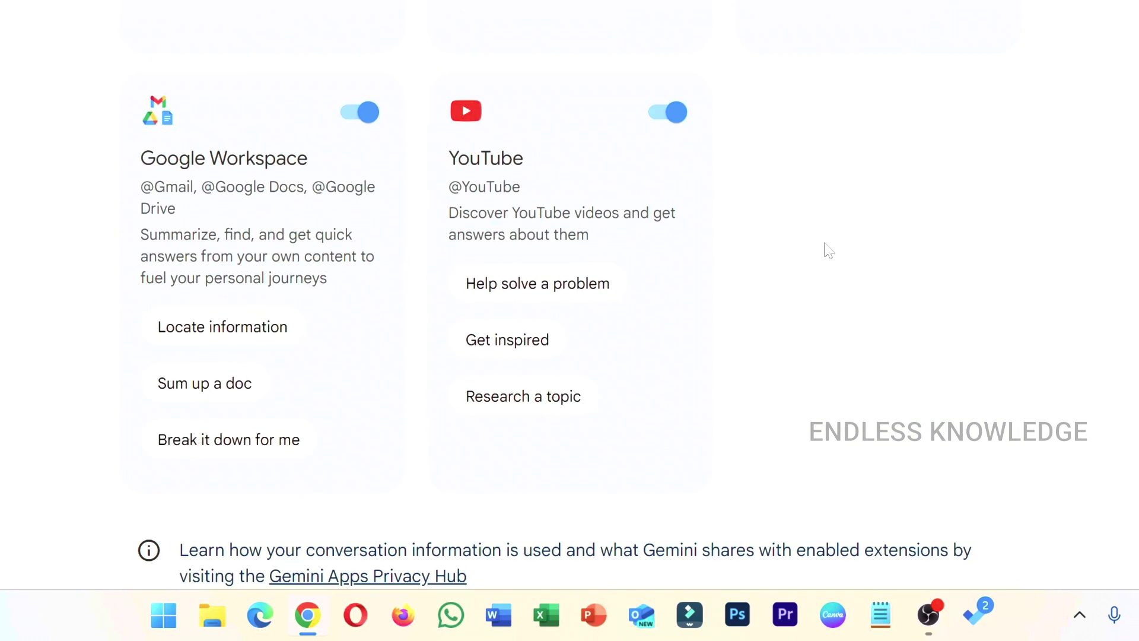
scroll(829, 251, down, 1)
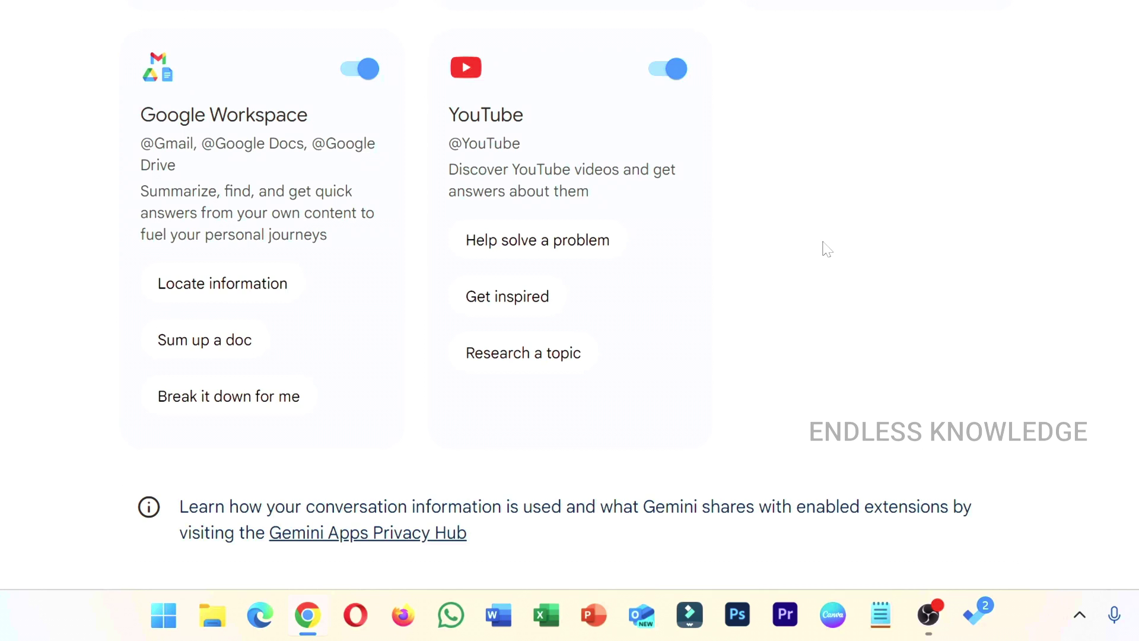
scroll(829, 252, up, 7)
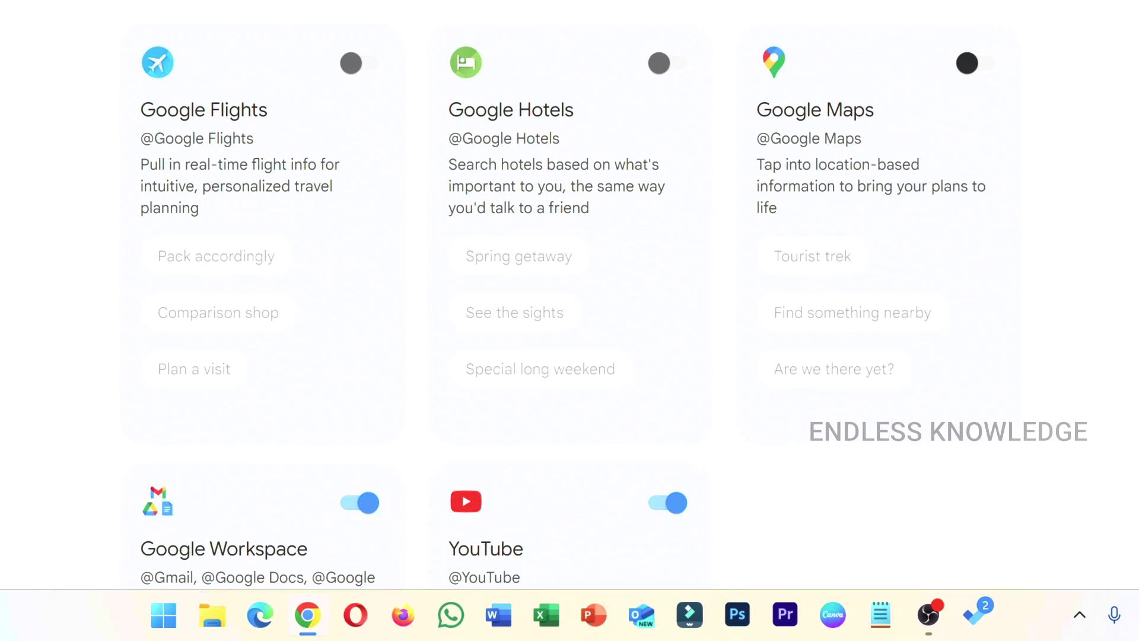
scroll(428, 169, down, 5)
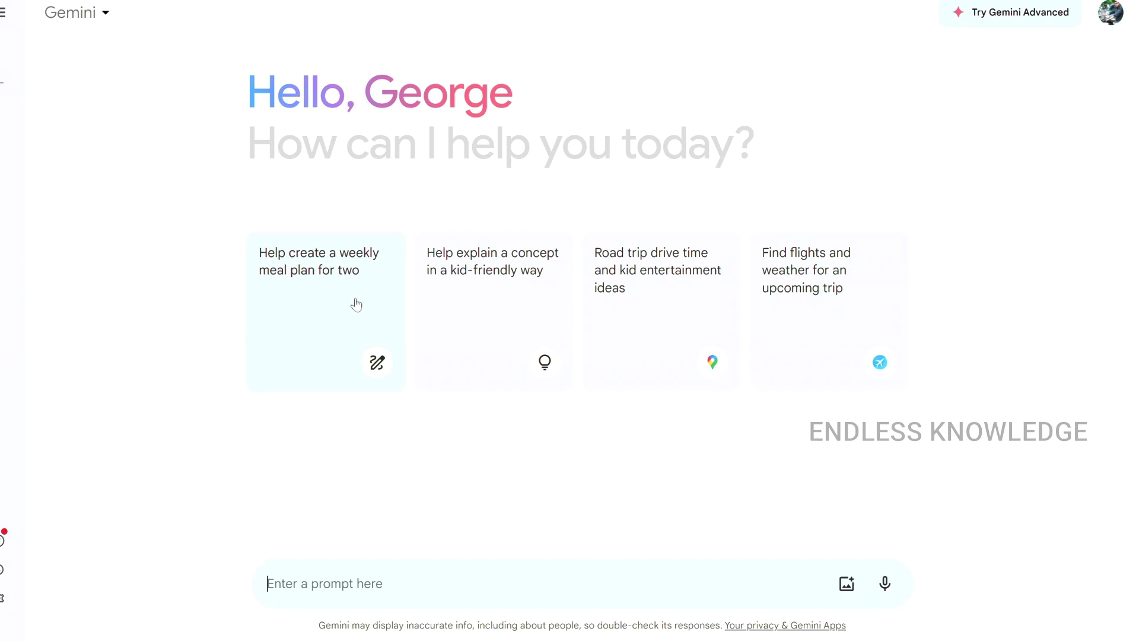
Submit the suggested weekly meal plan prompt, edited to 7 days, my brother and 100rs per meal, and look through the response.
click(329, 336)
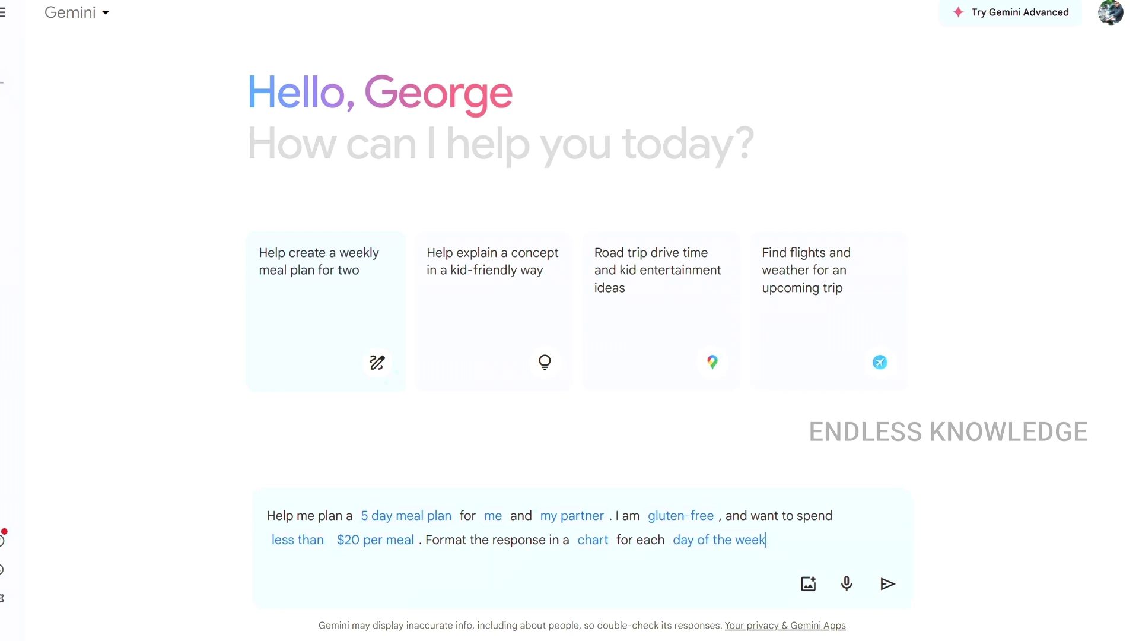
double_click(364, 516)
text(7)
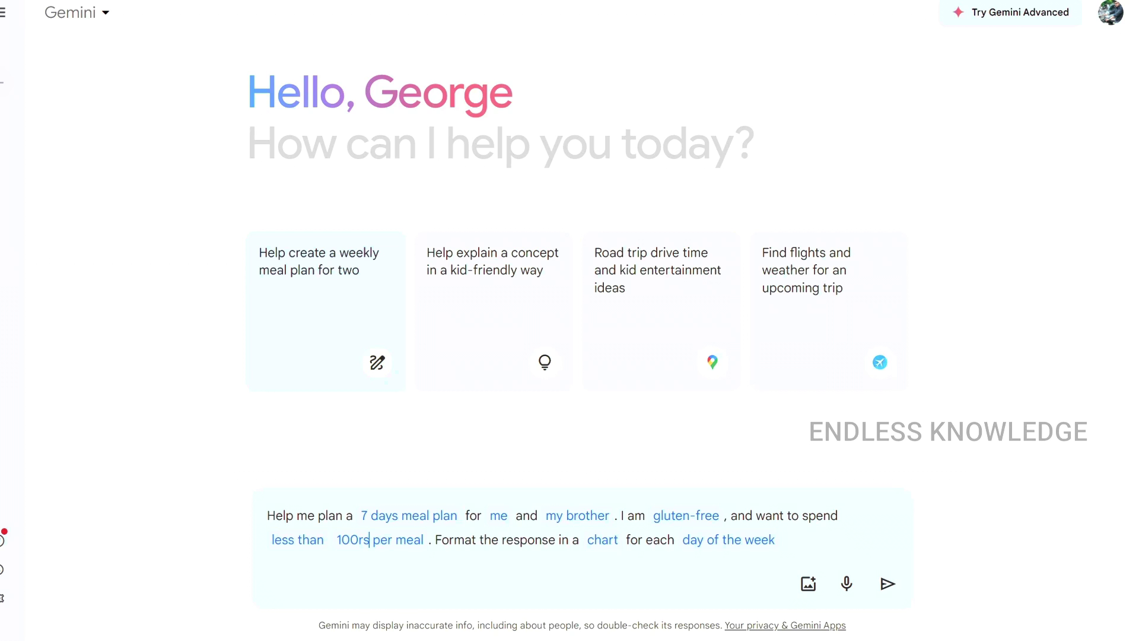
click(728, 539)
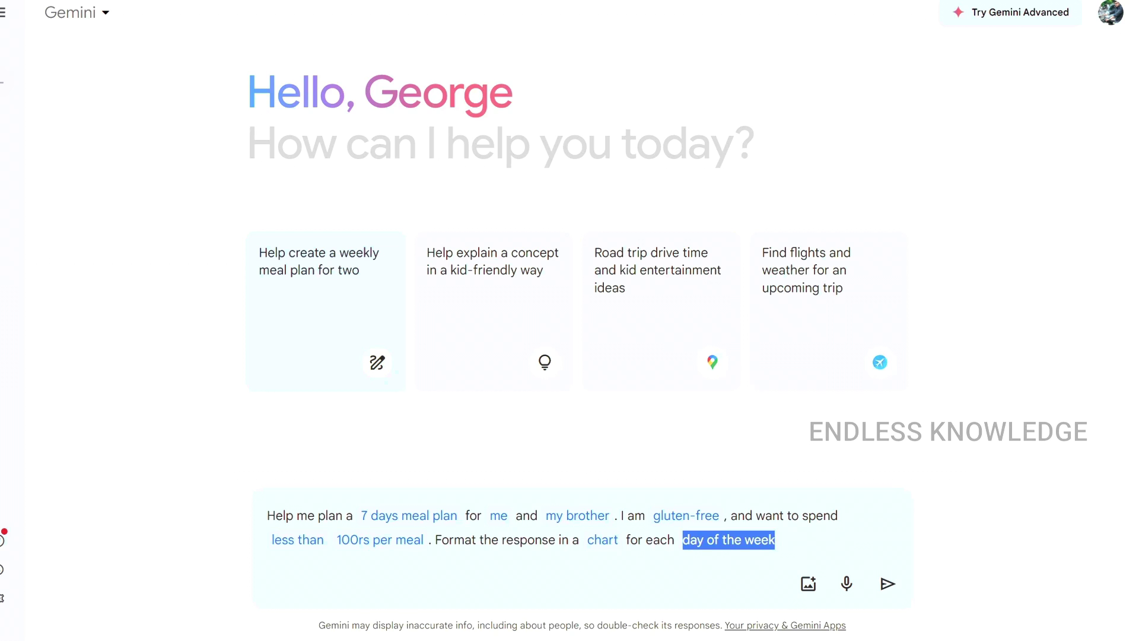
click(888, 583)
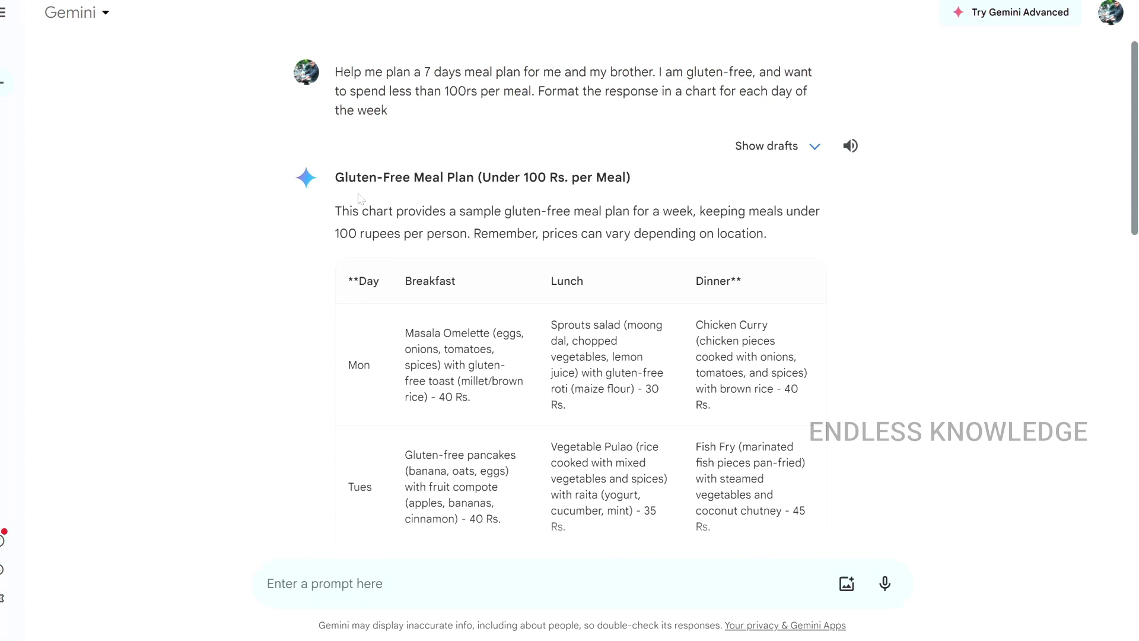
scroll(504, 220, down, 1)
scroll(503, 219, down, 15)
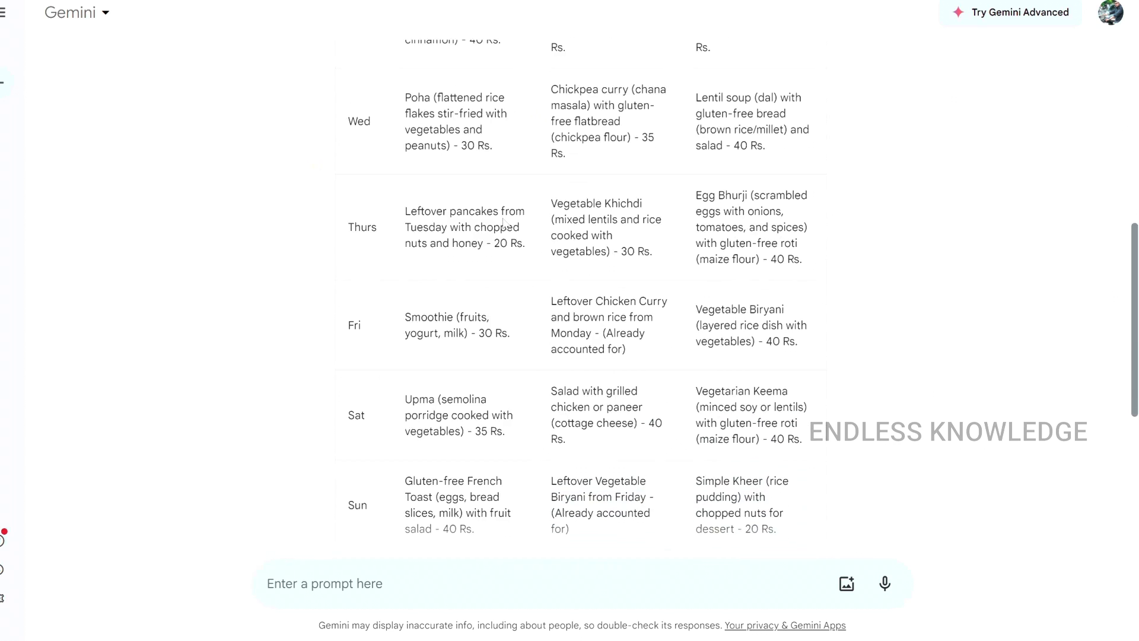
scroll(506, 252, up, 15)
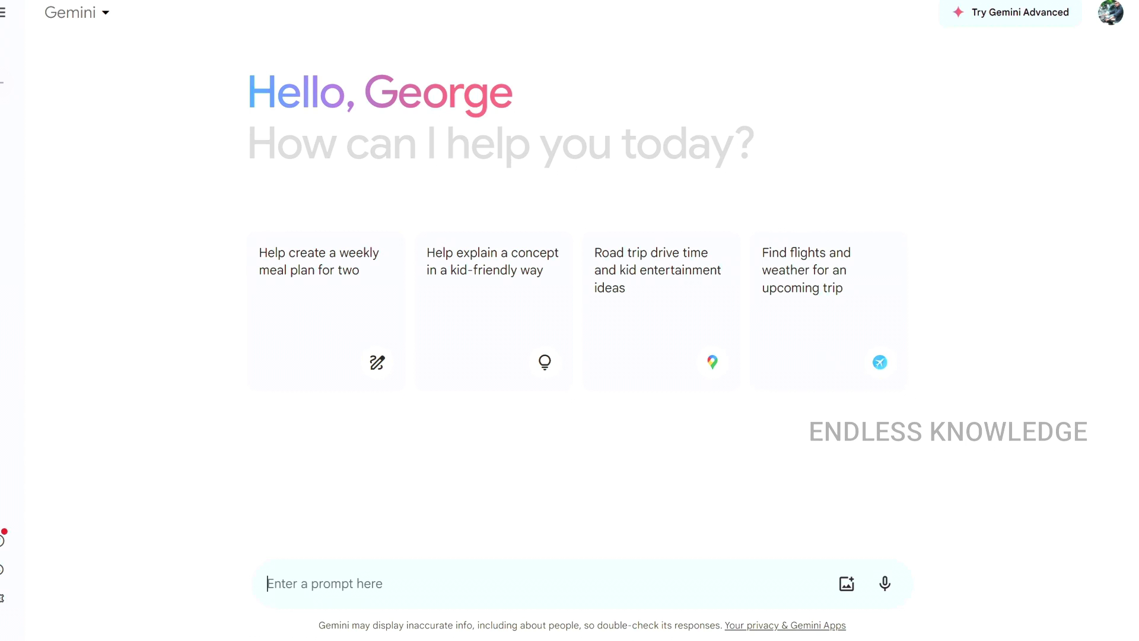
Submit the prompt "Write a friendly email for inviting my co workers for lunch on monday at 1.30pm.".
text(Write a friendly email for inviting my co workers for lunch on monday at 1.30pm.)
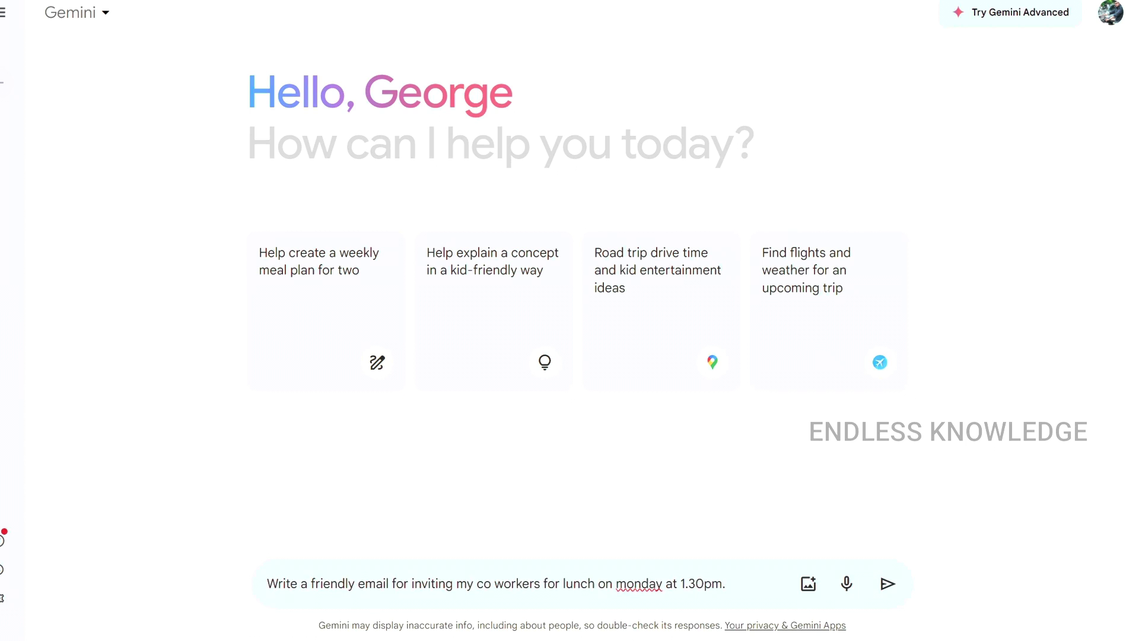
click(890, 587)
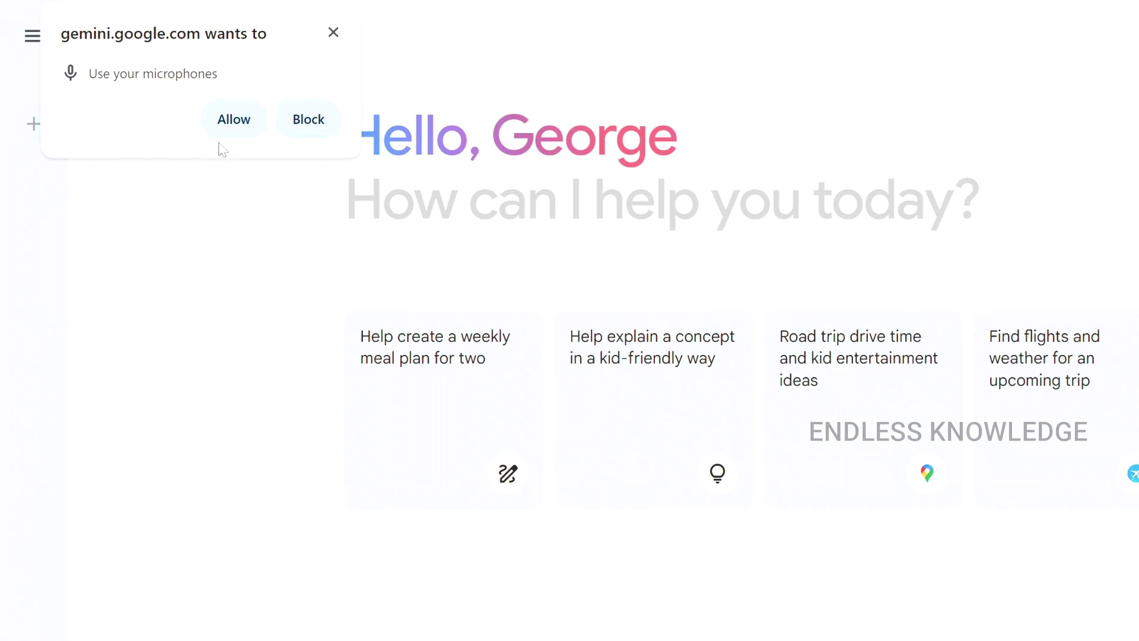
Allow microphone access, dictate "Write a video script based on how to reduce fat with simple exercises.", submit it and read through the response.
click(235, 123)
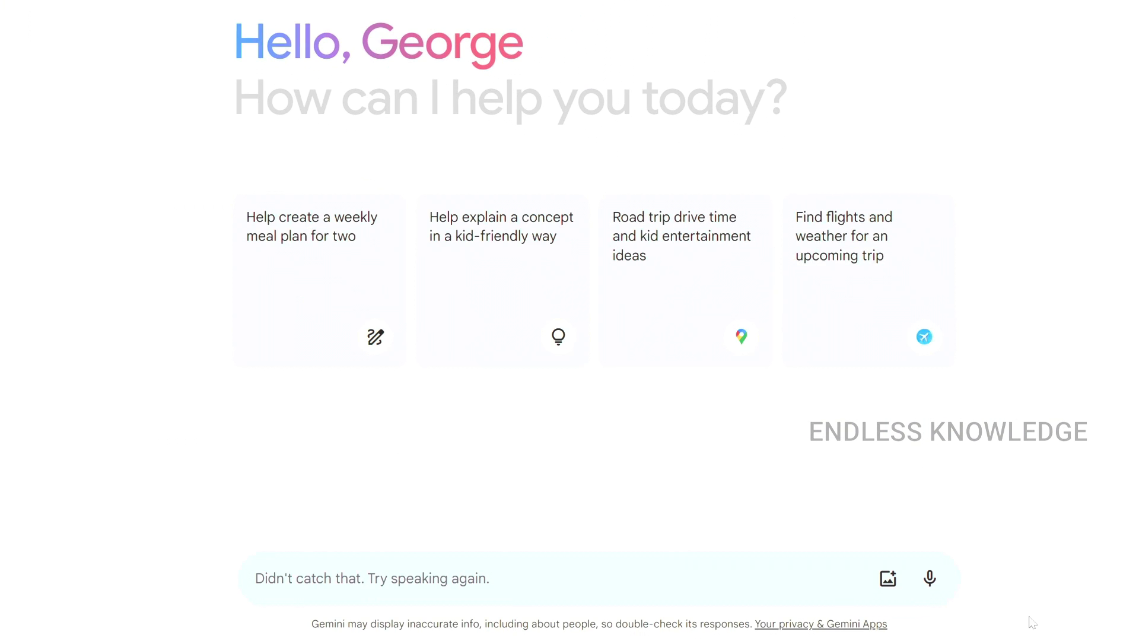
click(930, 580)
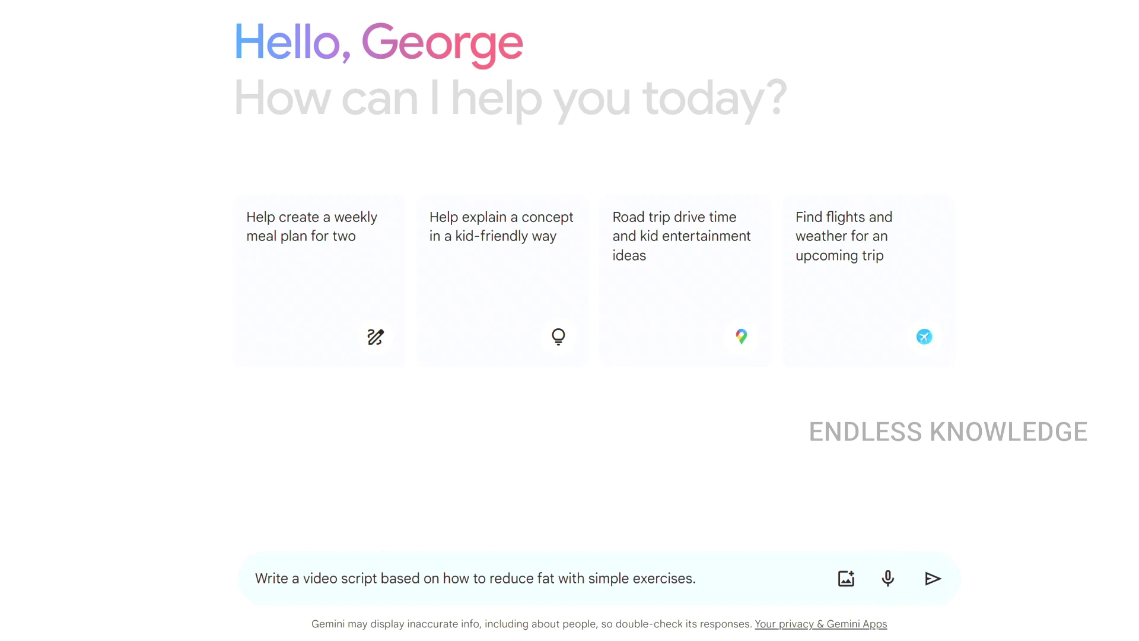
click(933, 578)
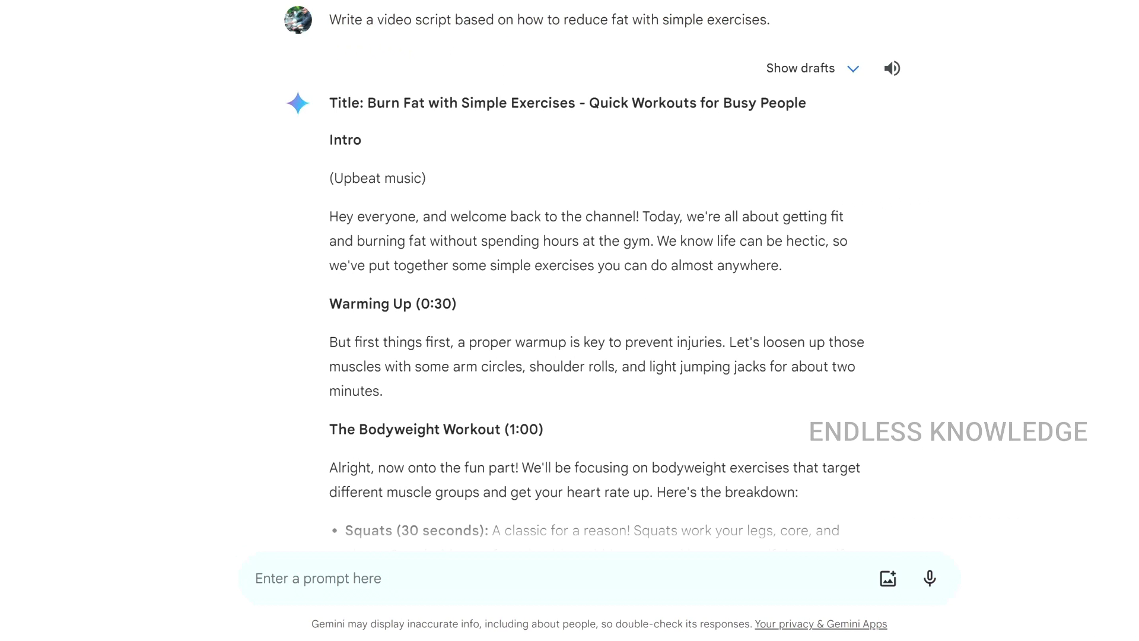
scroll(667, 358, down, 8)
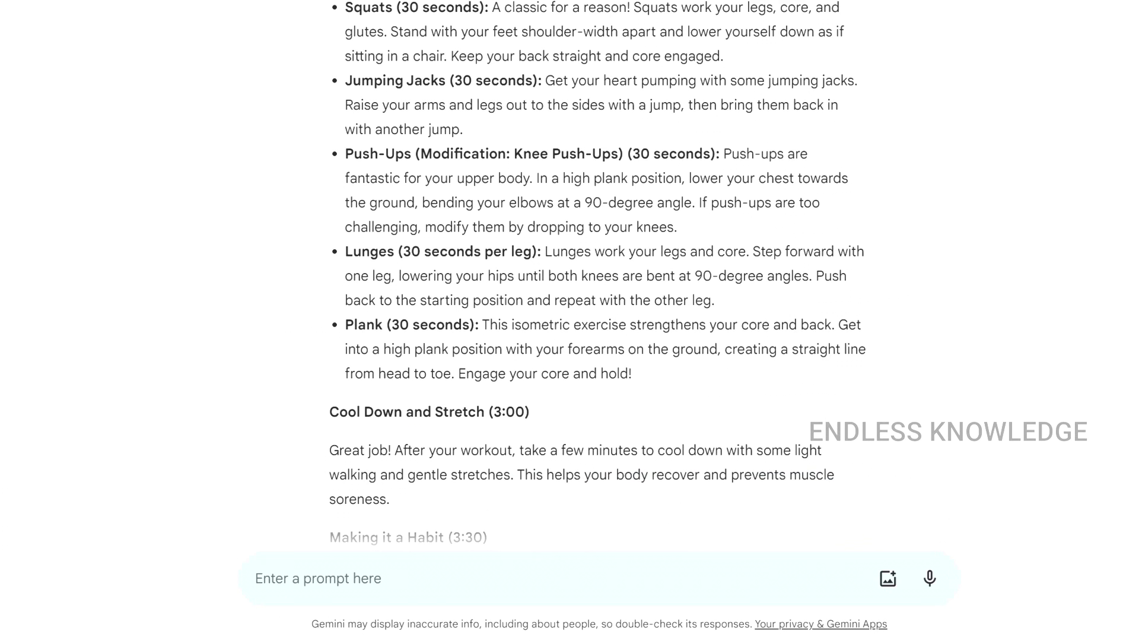
scroll(598, 273, up, 8)
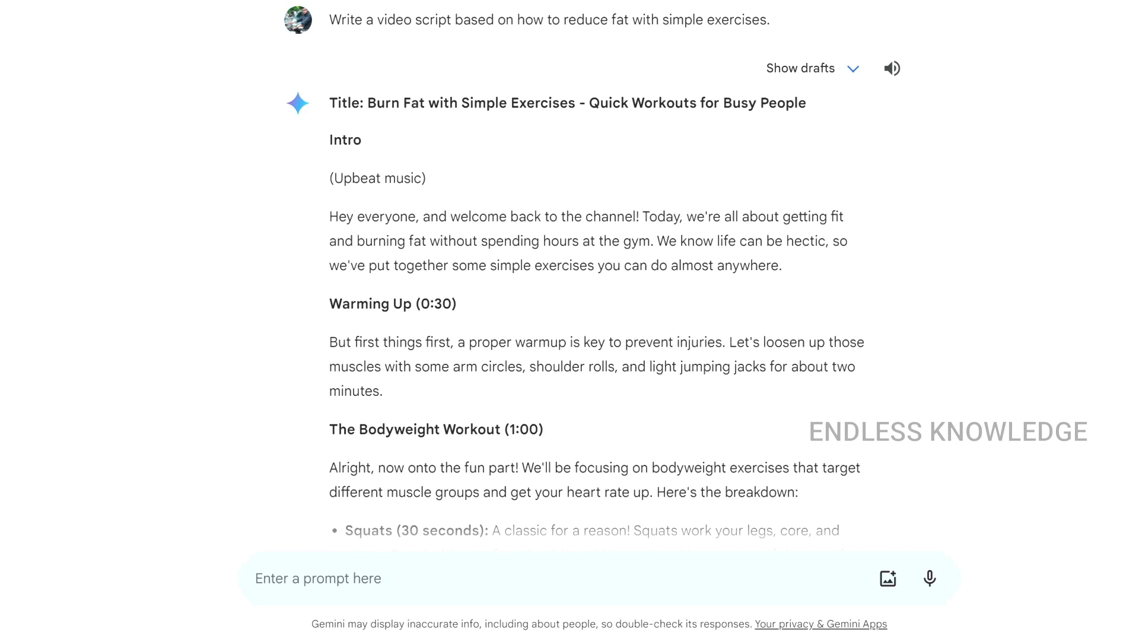
Show the alternative drafts of the video script and view Draft 2 and Draft 3.
click(849, 74)
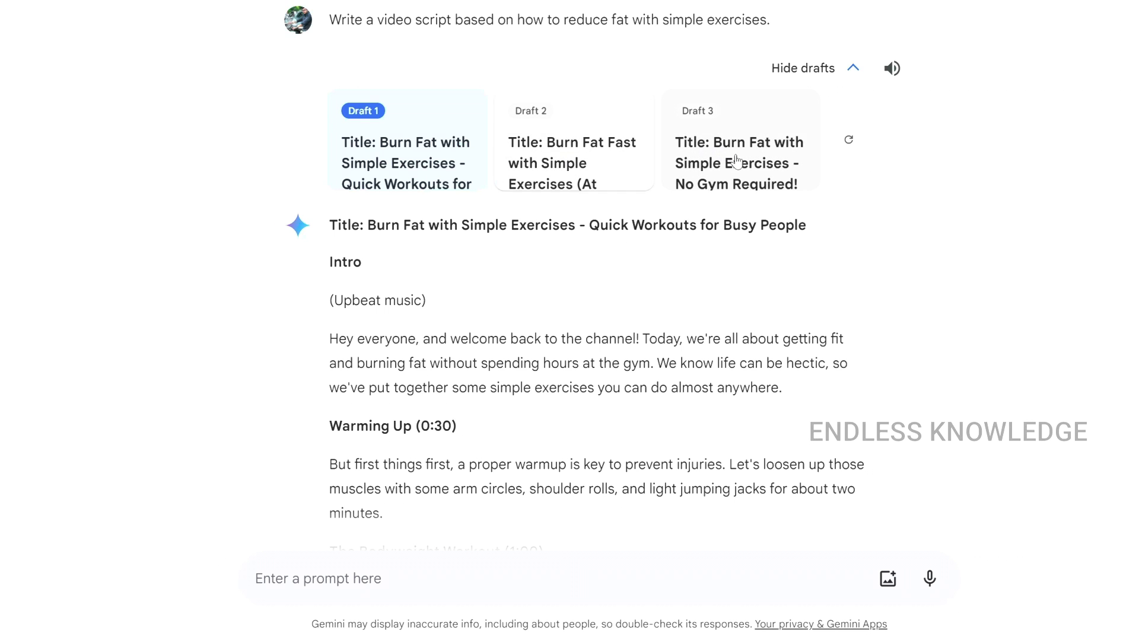
click(574, 161)
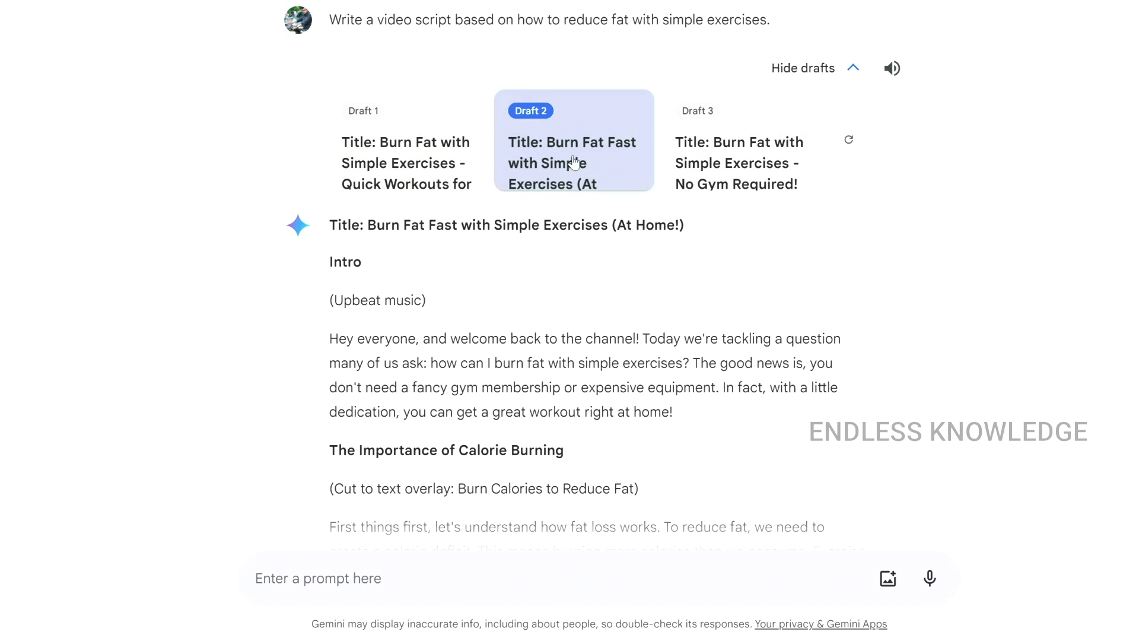
click(719, 163)
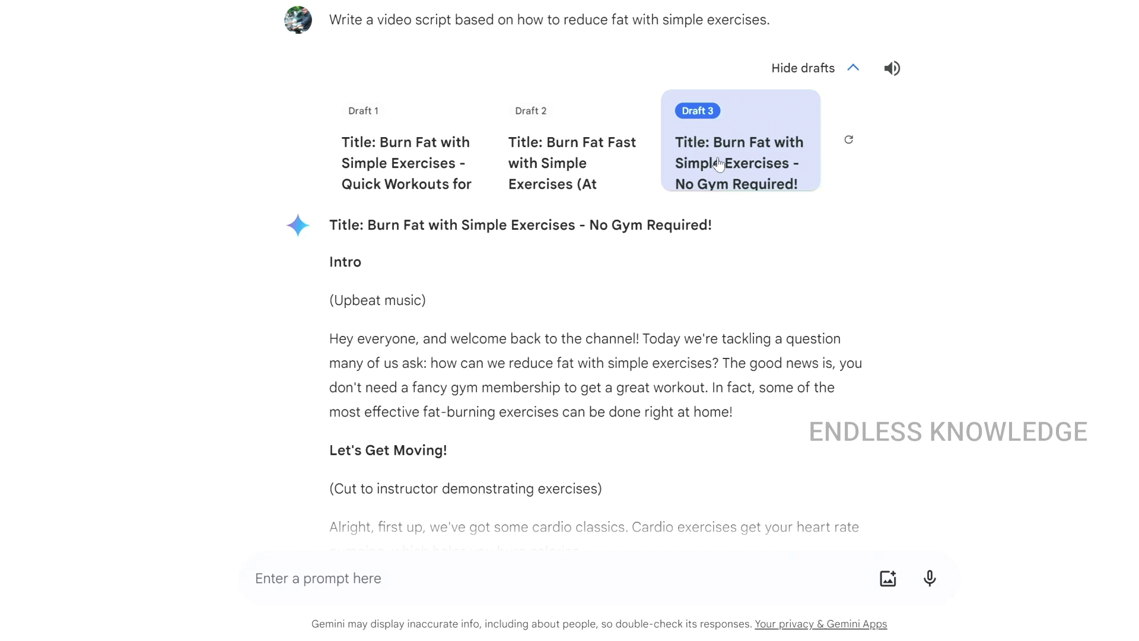
Compare the three drafts of the video script by switching between them, finishing on Draft 3.
click(573, 163)
click(460, 171)
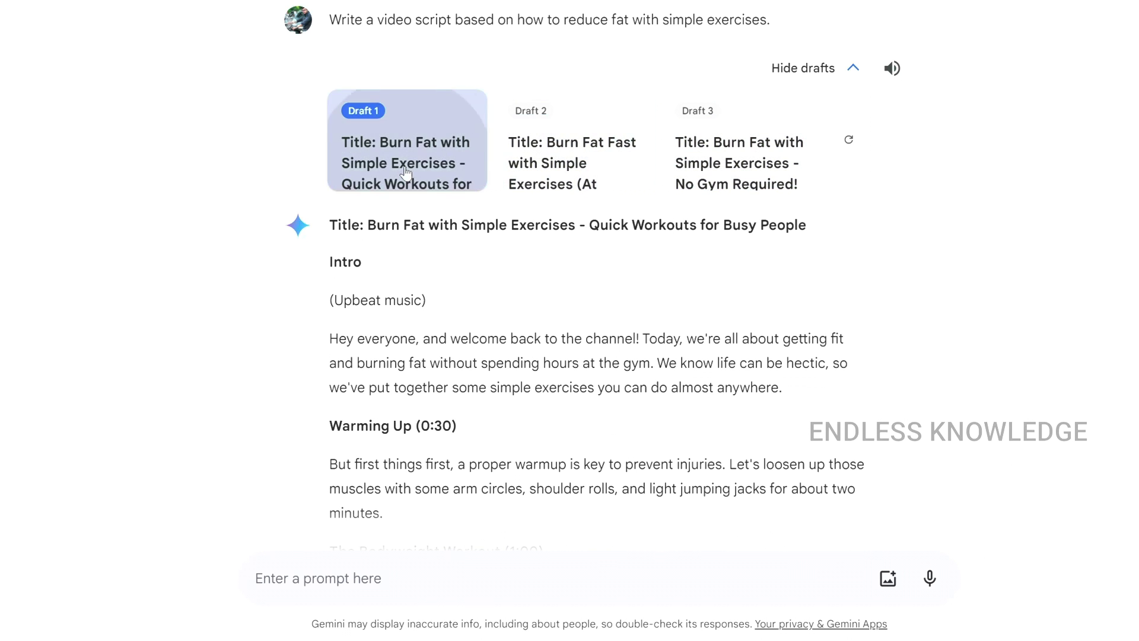
click(575, 163)
click(734, 161)
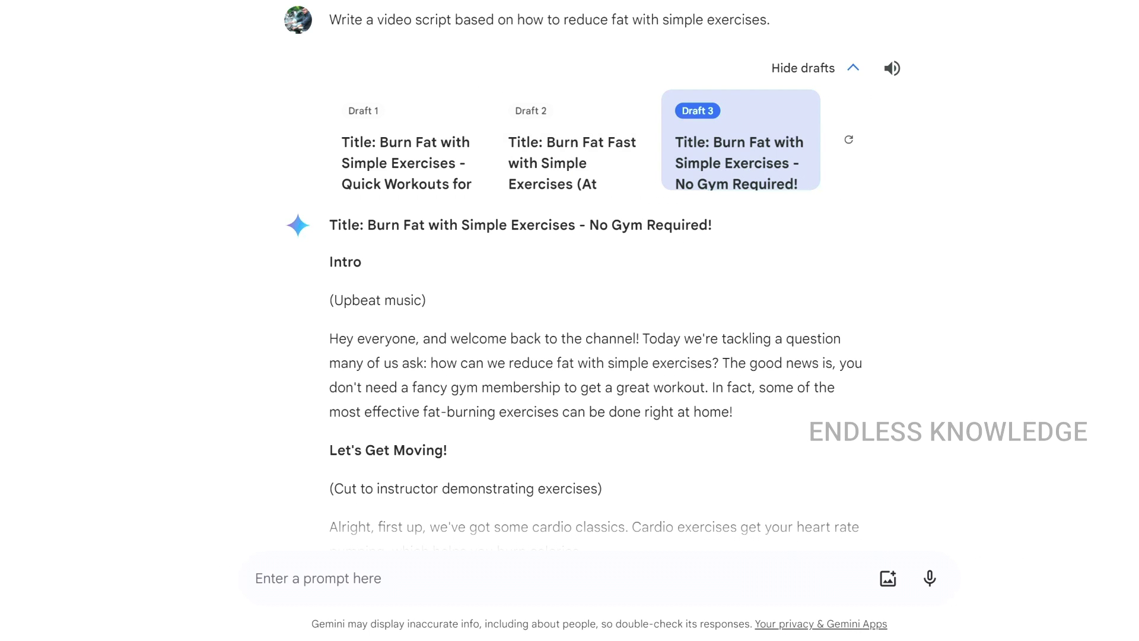
click(592, 163)
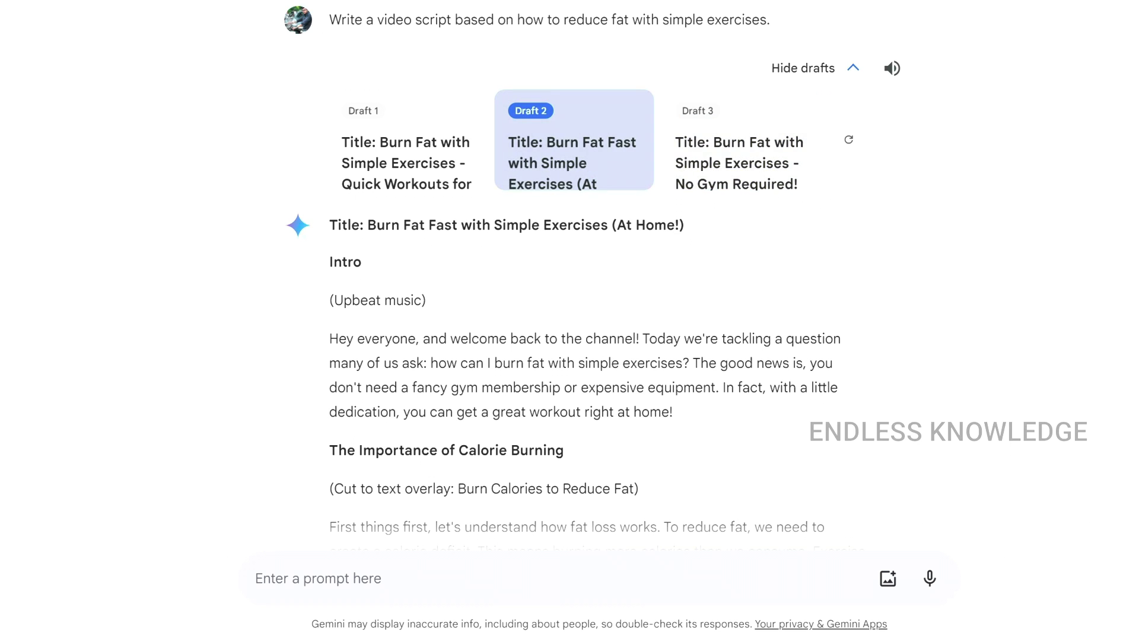
click(421, 184)
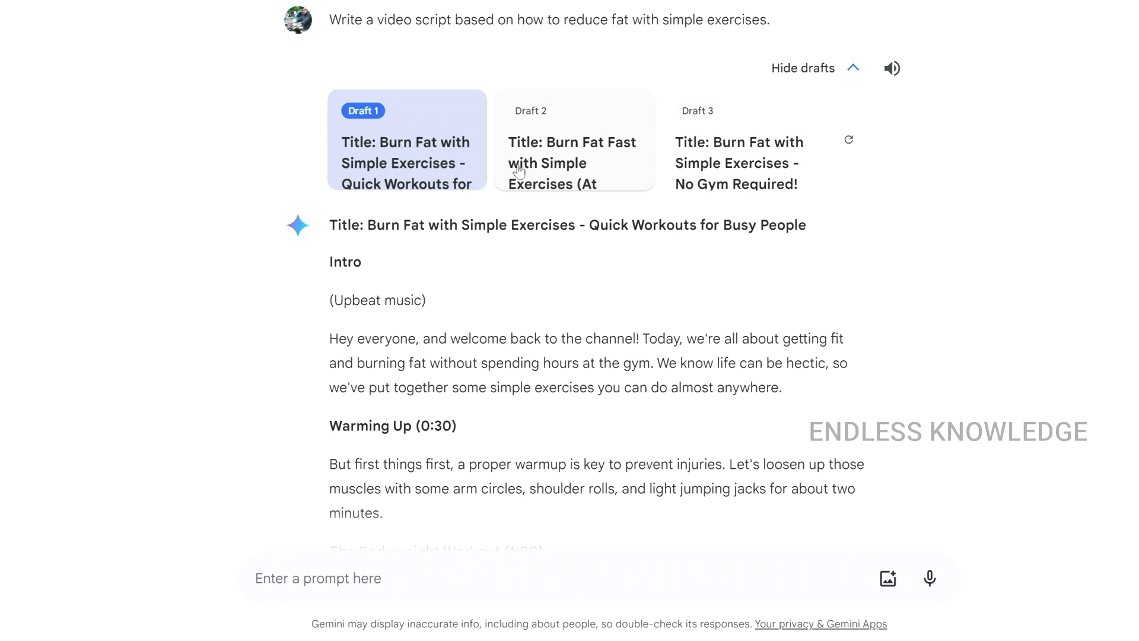
click(713, 173)
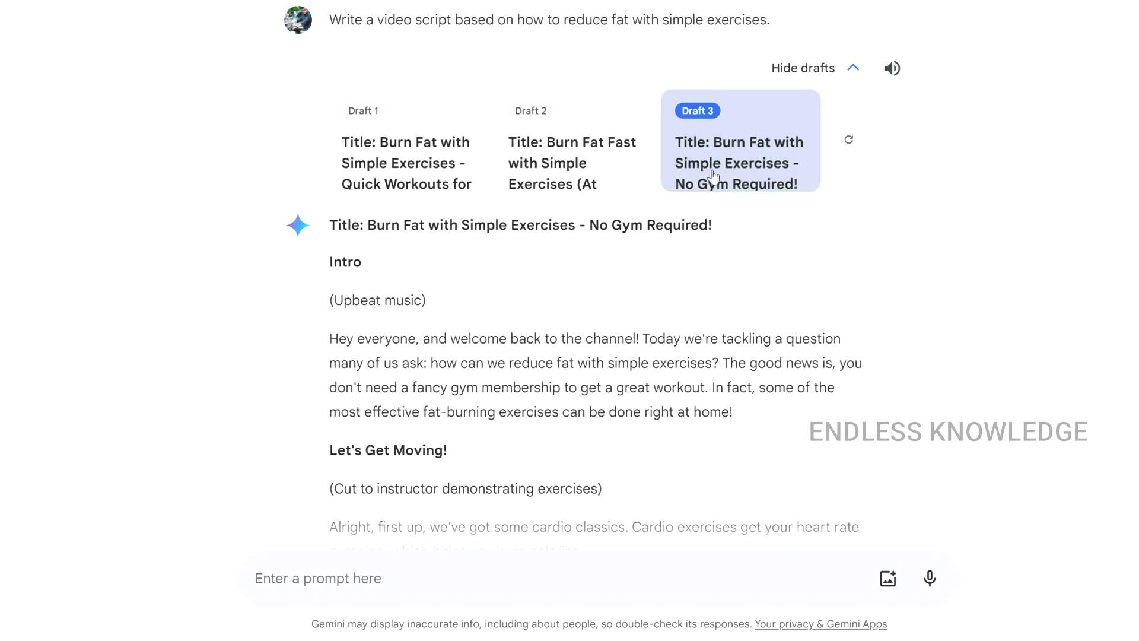
Modify the Draft 3 video script to be more professional and look through the rewritten response.
scroll(604, 199, down, 20)
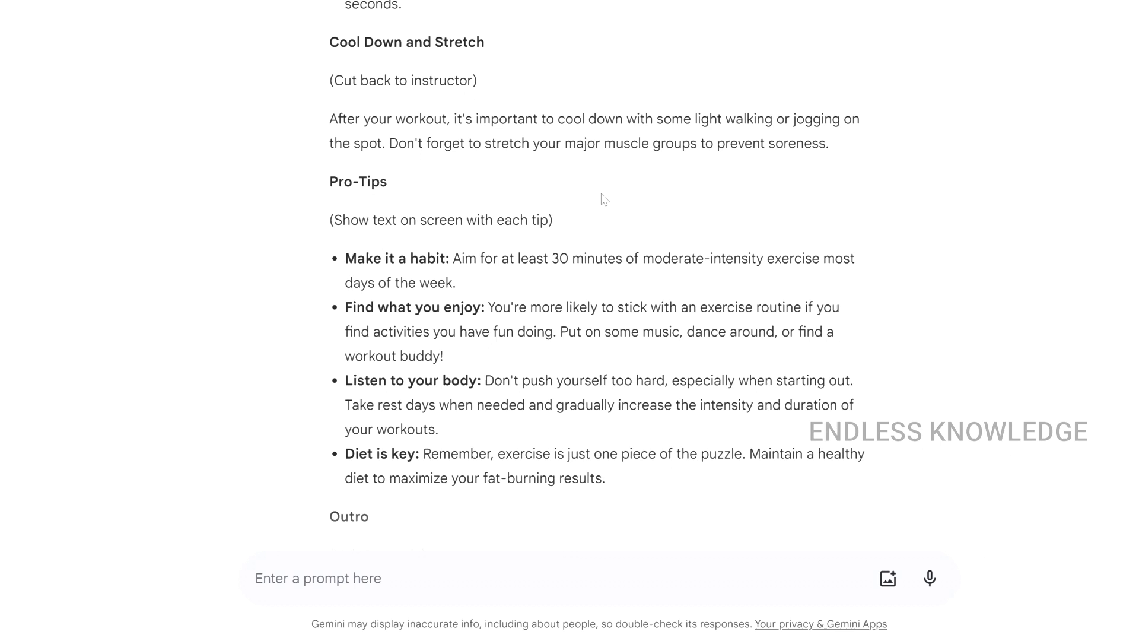
scroll(604, 198, down, 6)
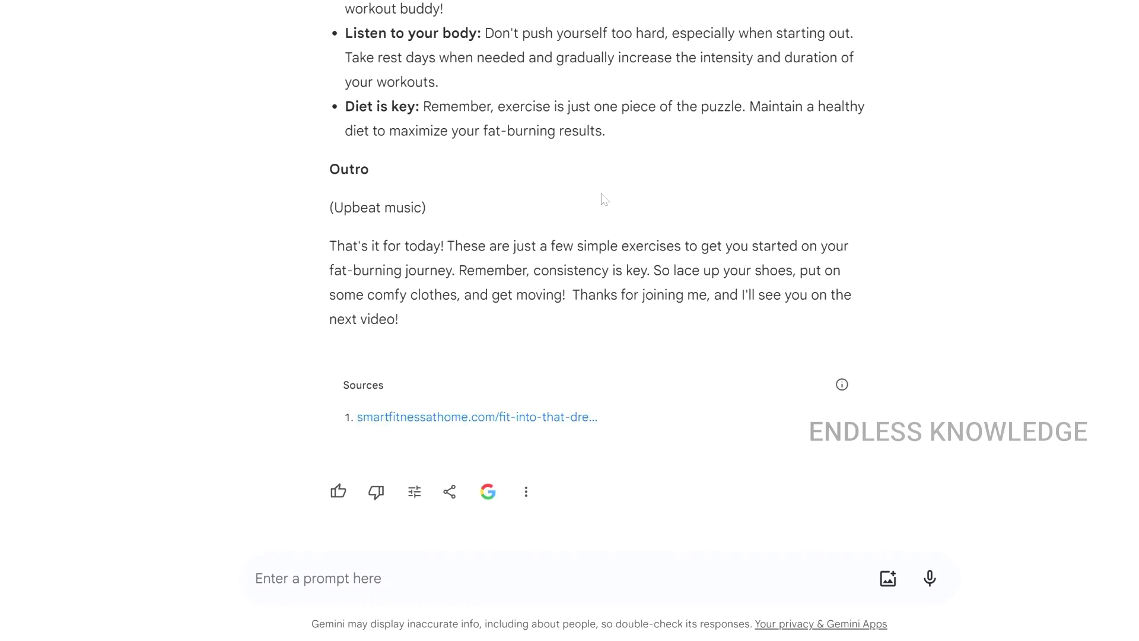
click(414, 505)
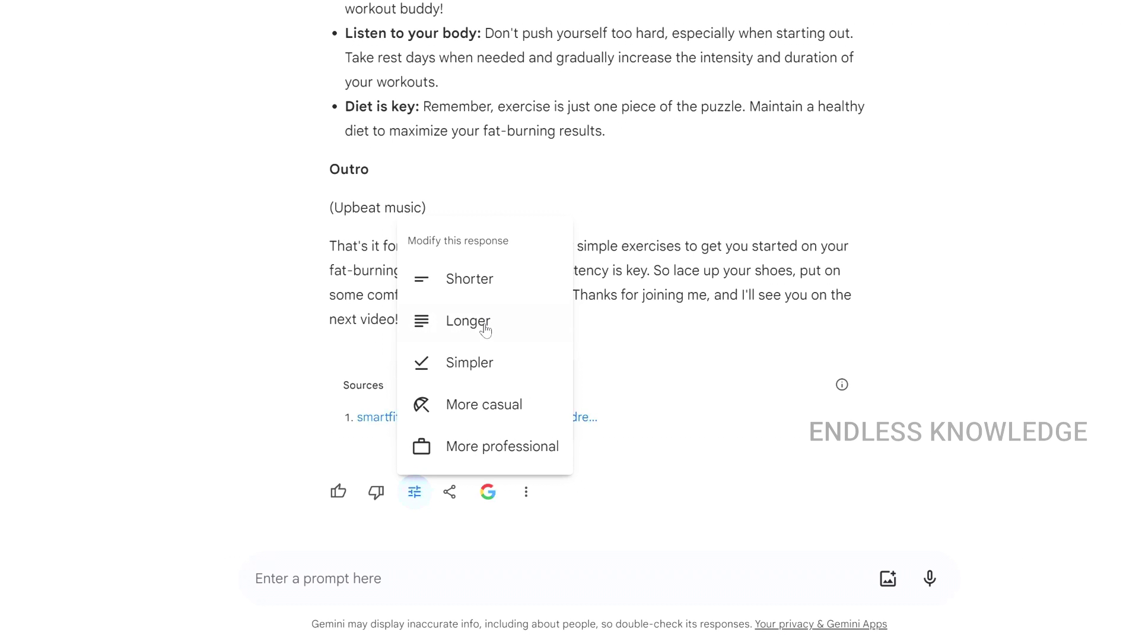
click(492, 447)
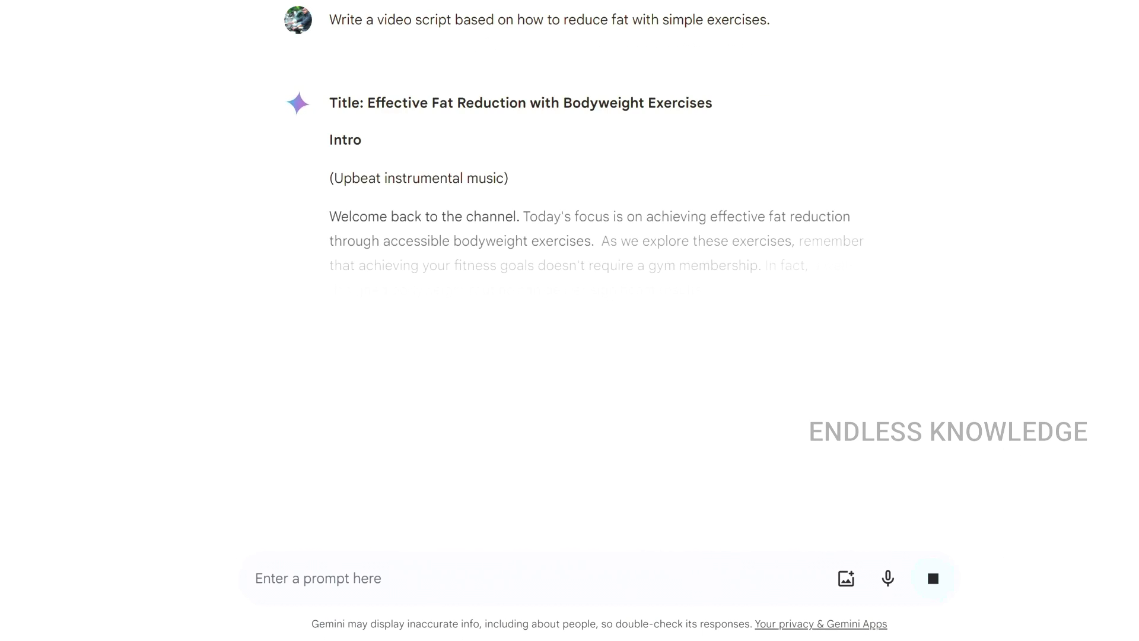
scroll(593, 235, down, 20)
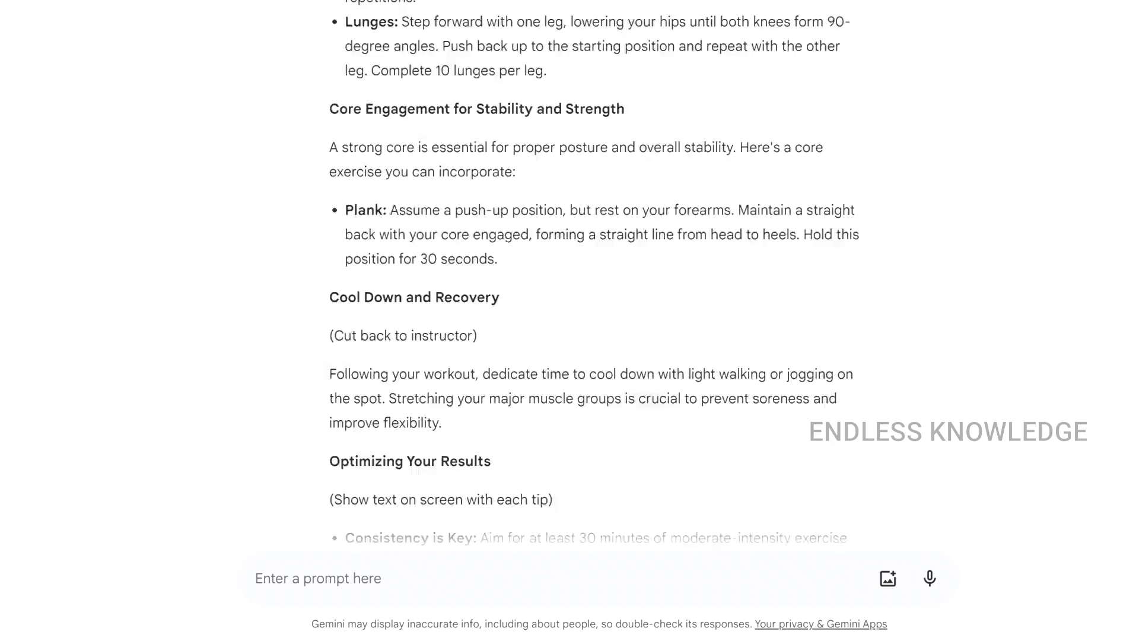
scroll(592, 239, up, 20)
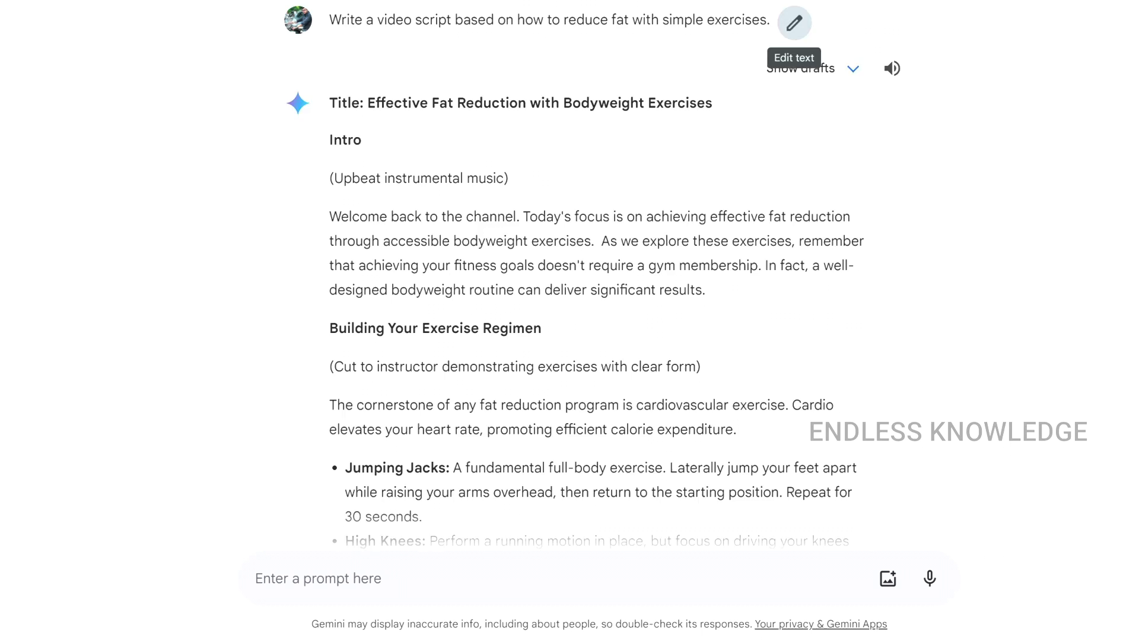
Open the video script prompt for editing and cancel, and try the read-aloud option on the response.
click(795, 20)
click(360, 95)
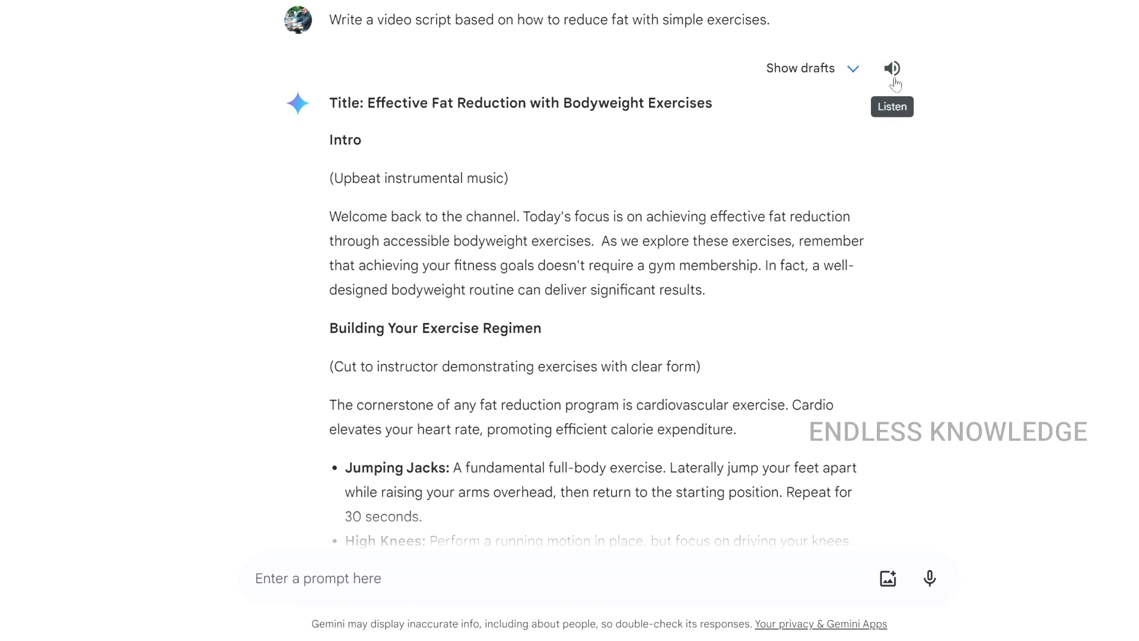
click(893, 69)
click(893, 71)
Rate the rewritten script as a good response, try the rating reasons, and close the feedback form without submitting it.
scroll(893, 77, down, 1)
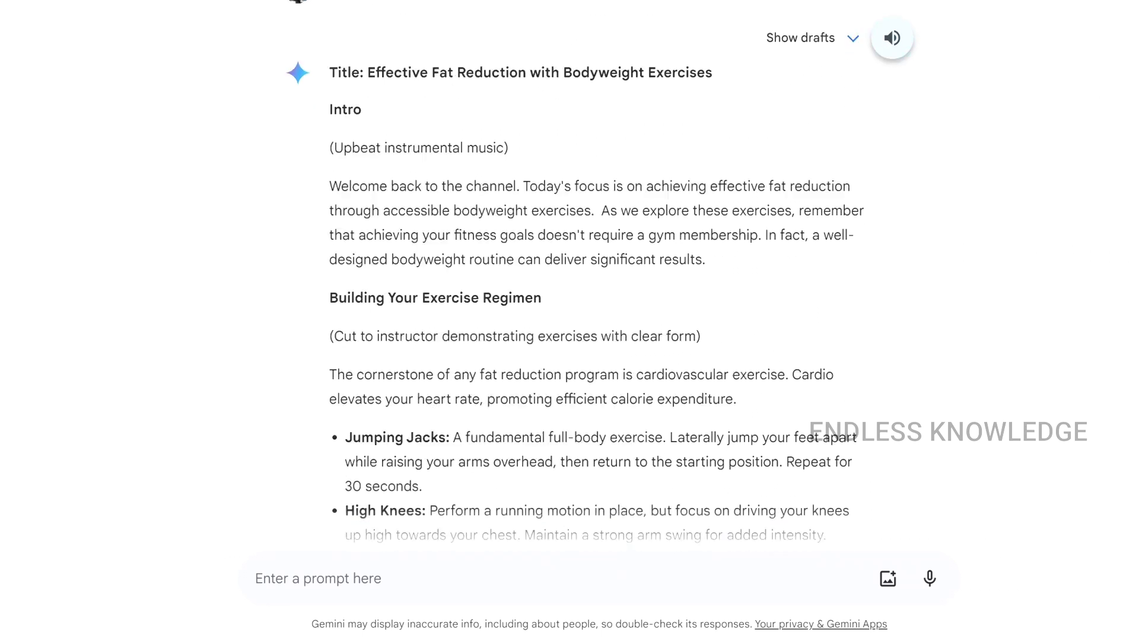
scroll(355, 457, down, 20)
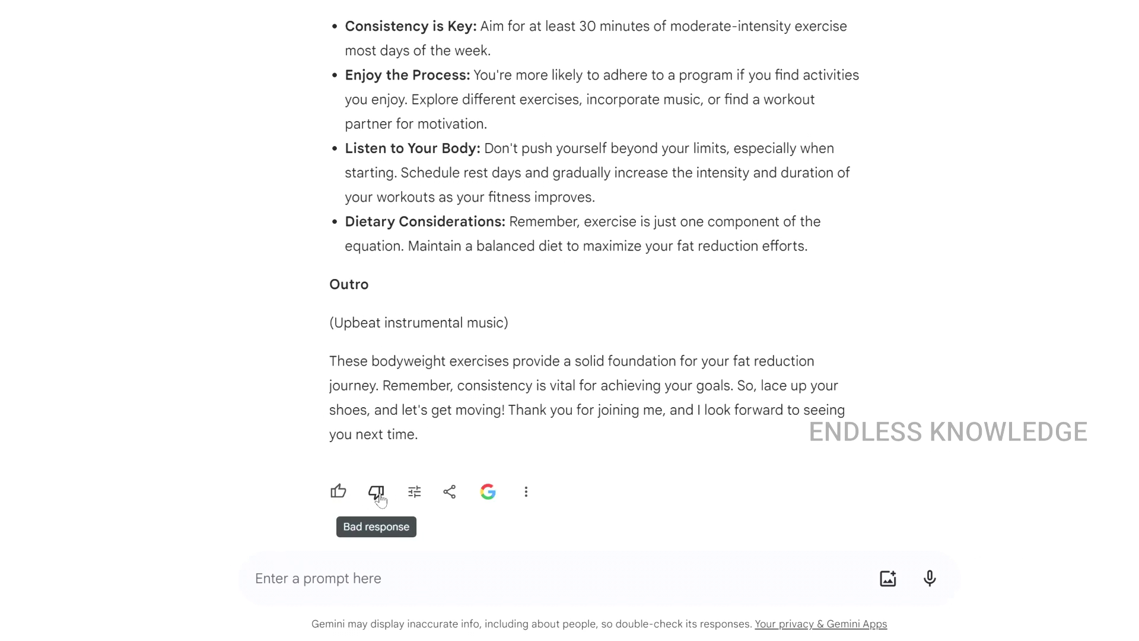
click(338, 491)
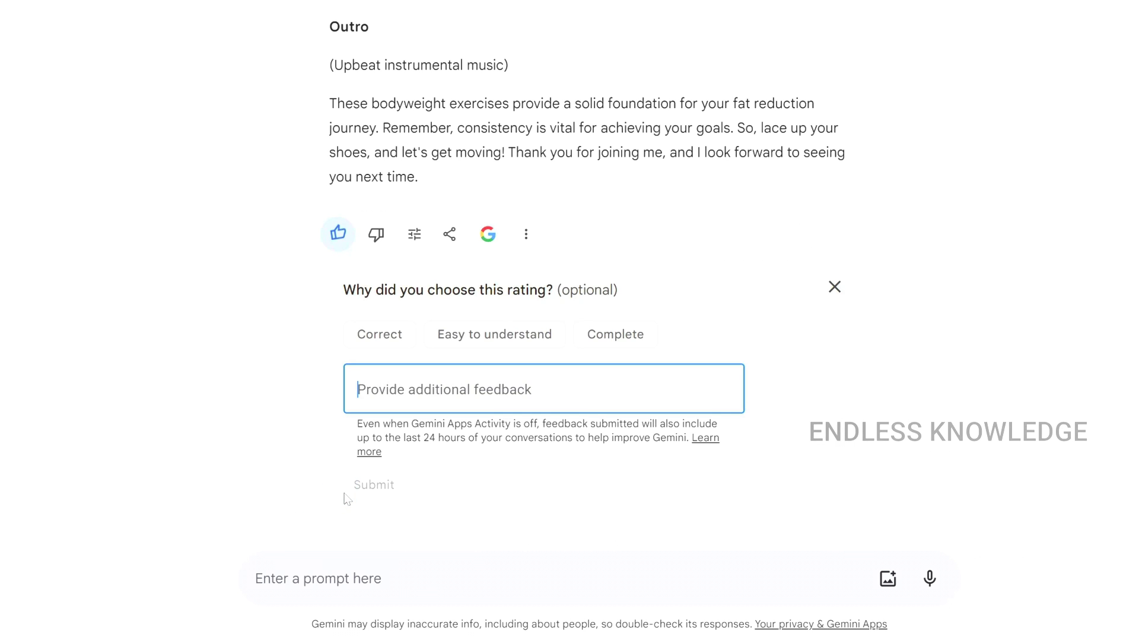
click(391, 337)
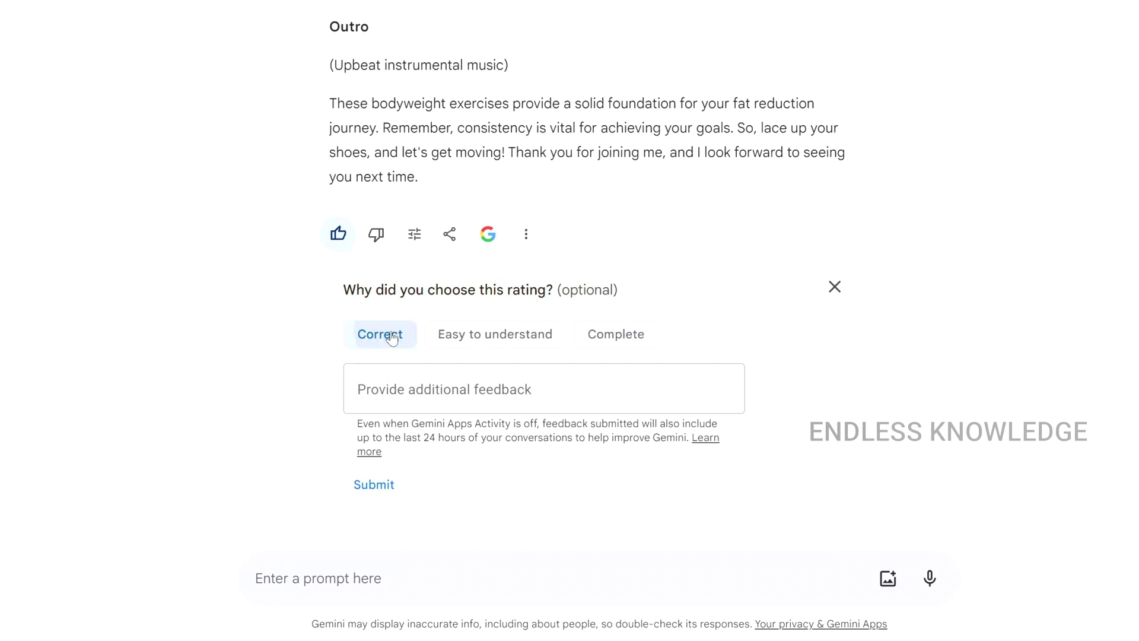
click(511, 333)
click(396, 335)
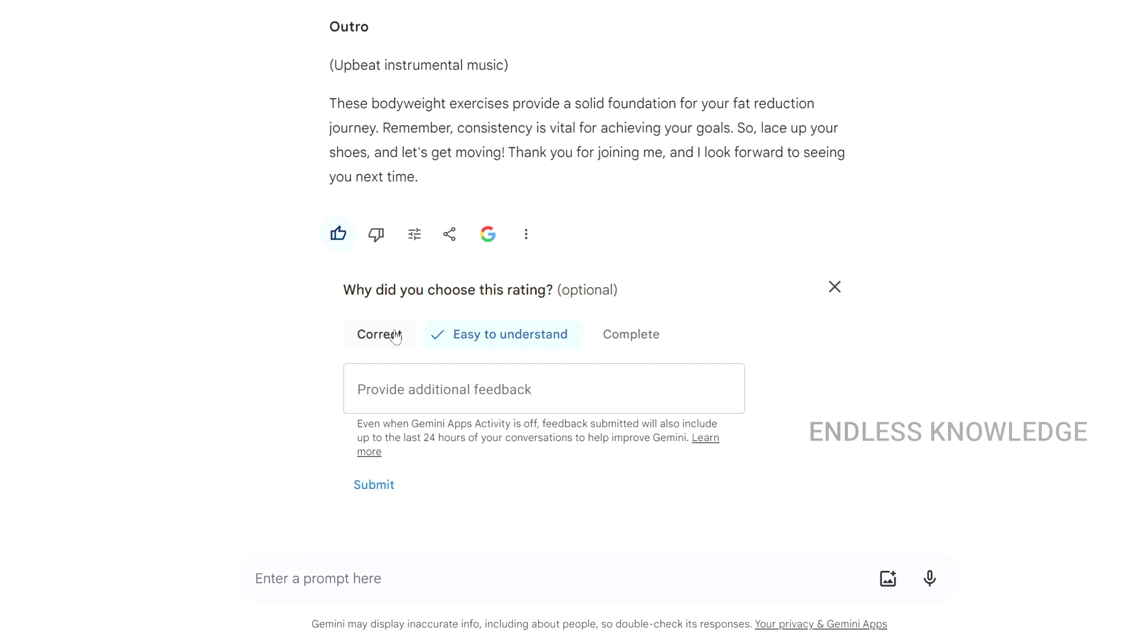
click(451, 337)
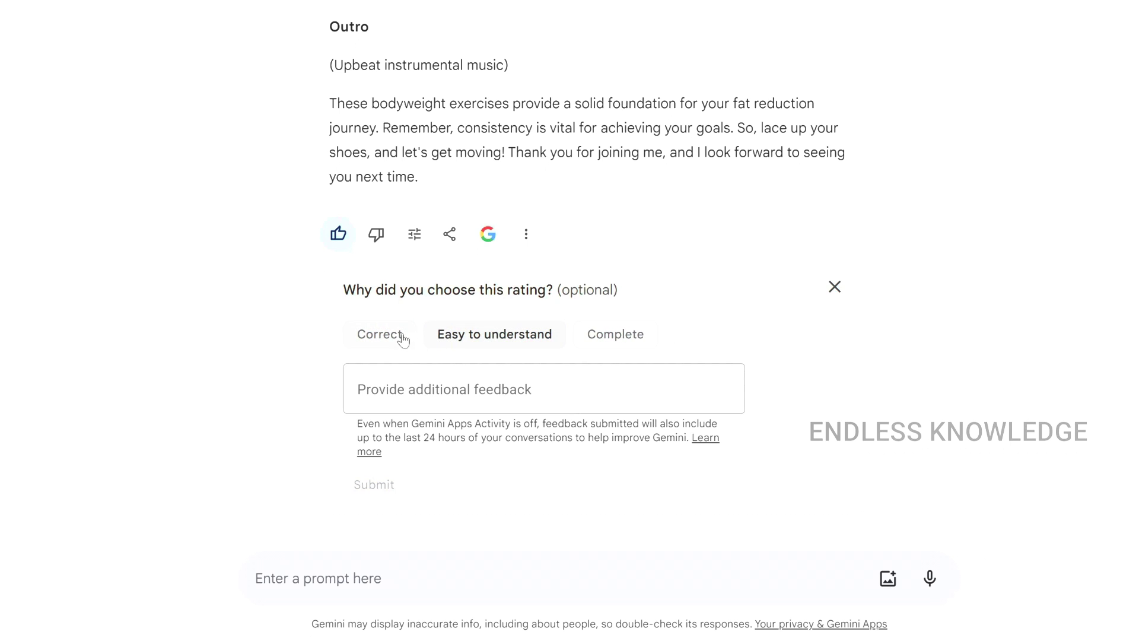
click(834, 289)
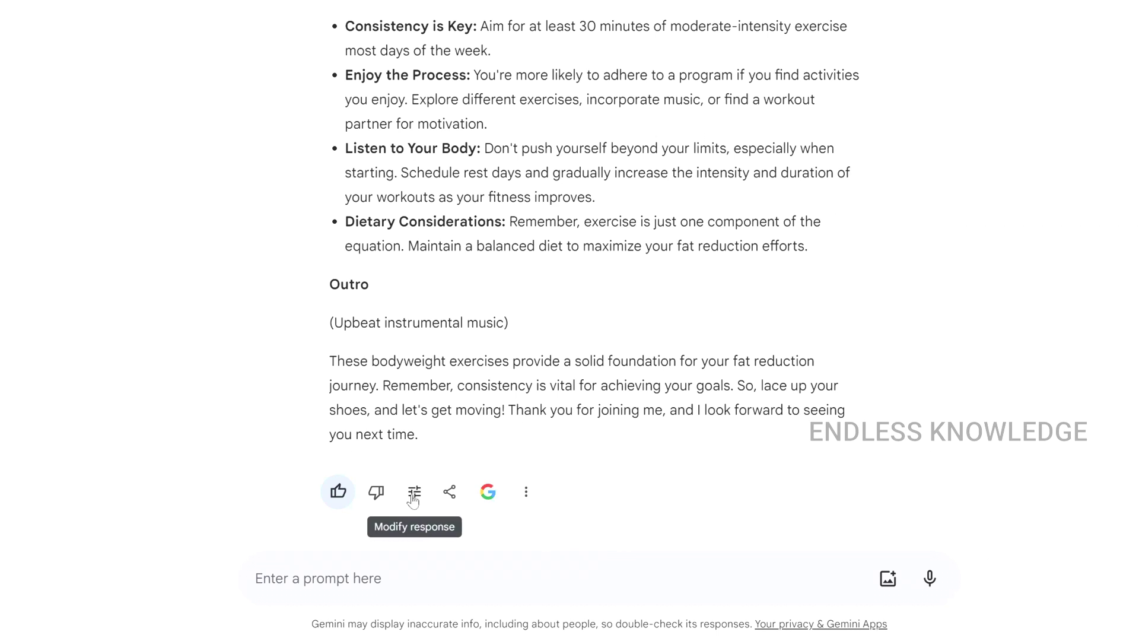
View the option for sharing the response through a public link and close it without creating one.
click(450, 492)
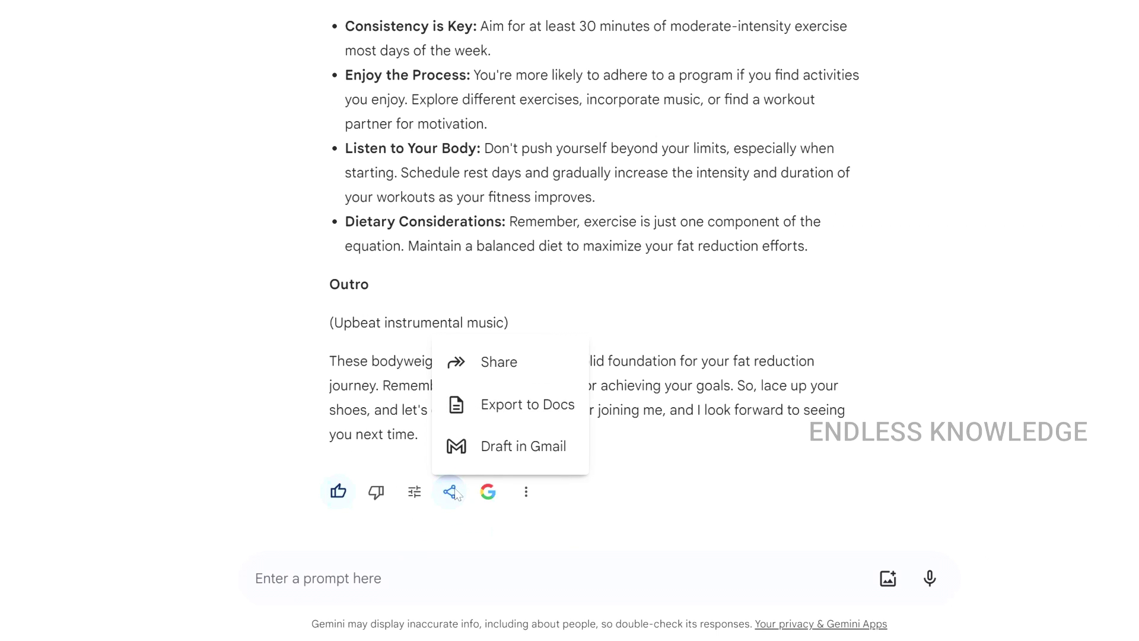
click(513, 366)
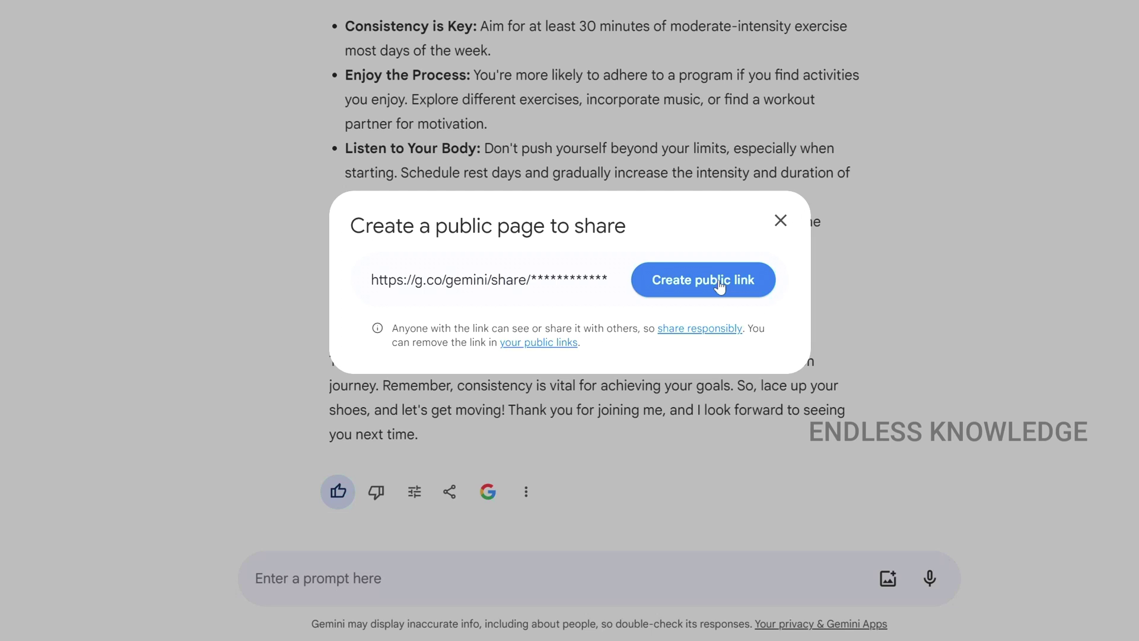
click(781, 222)
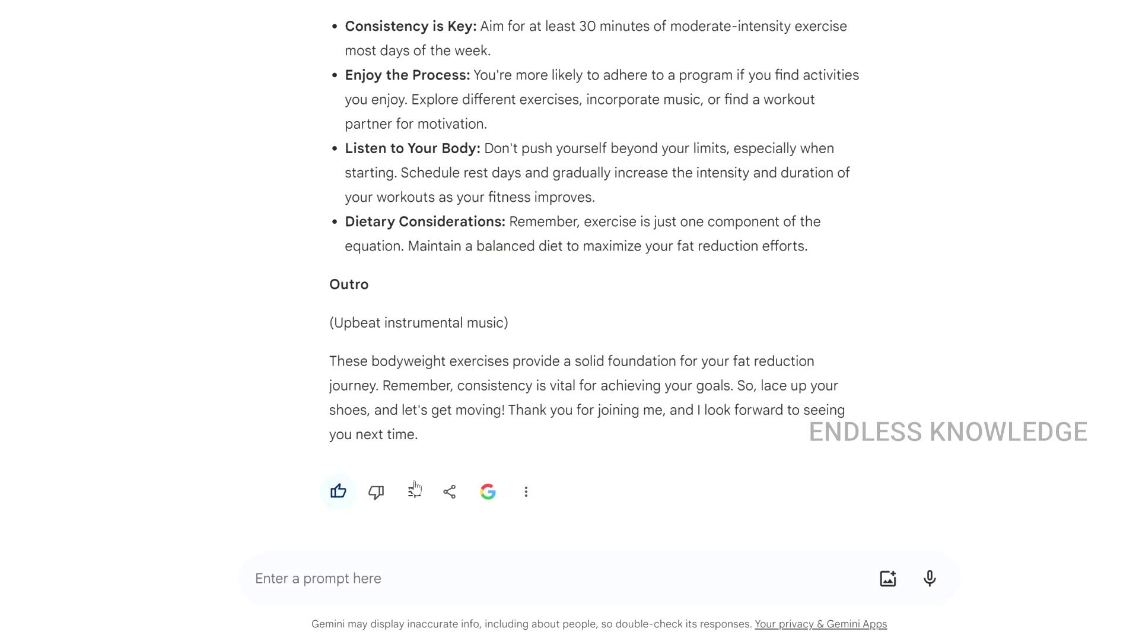
Create a Gmail draft from the video script response and look through the email text.
click(447, 495)
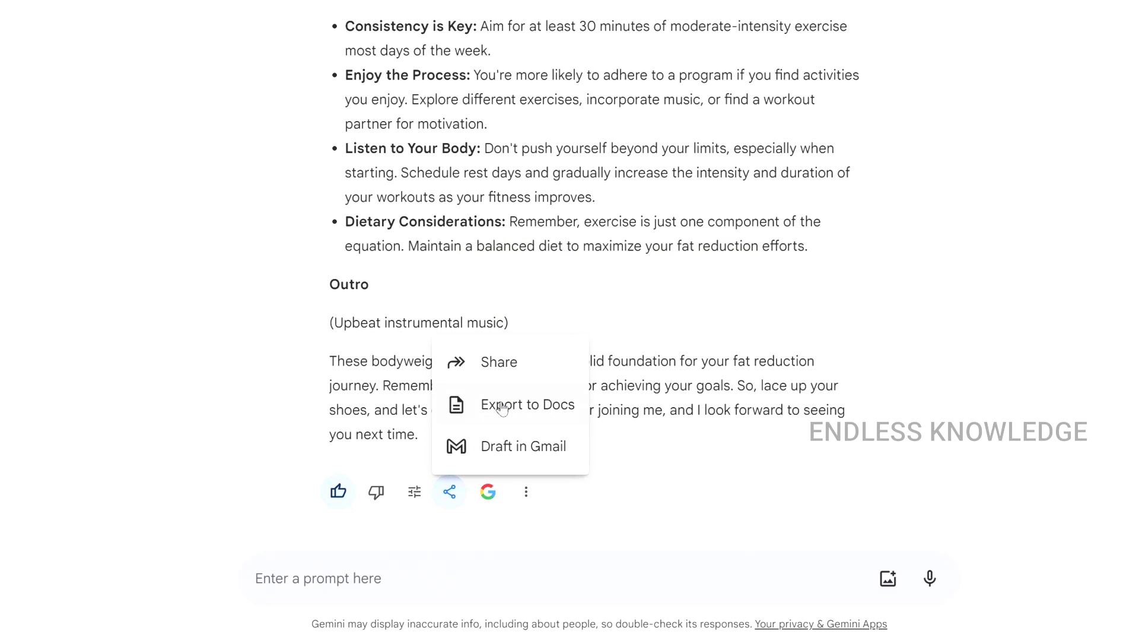
click(503, 455)
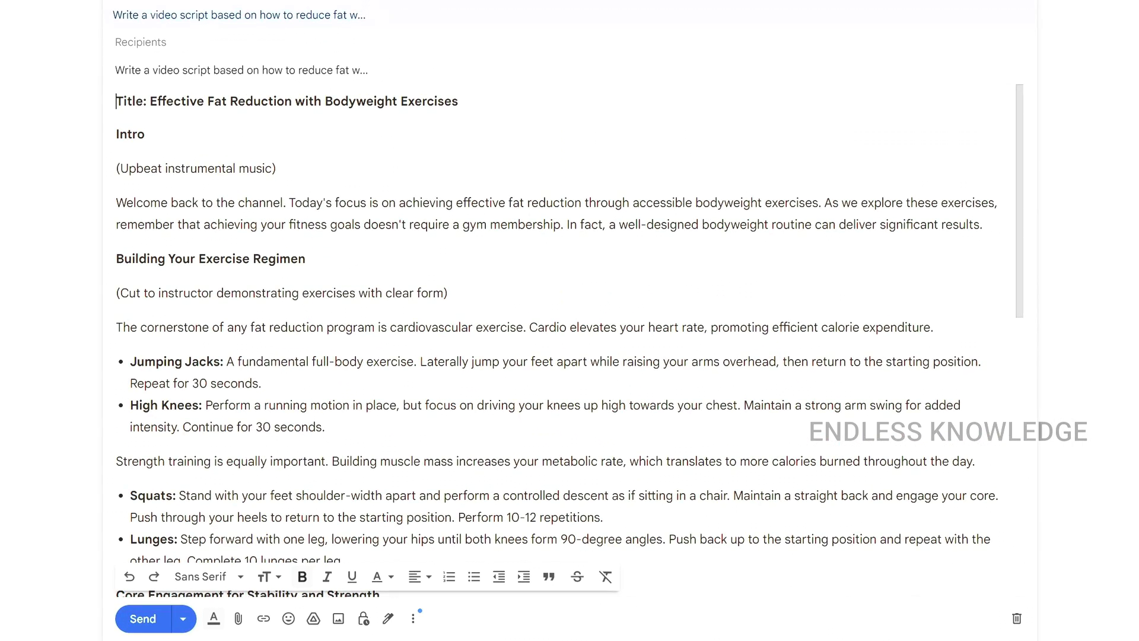
scroll(570, 341, down, 15)
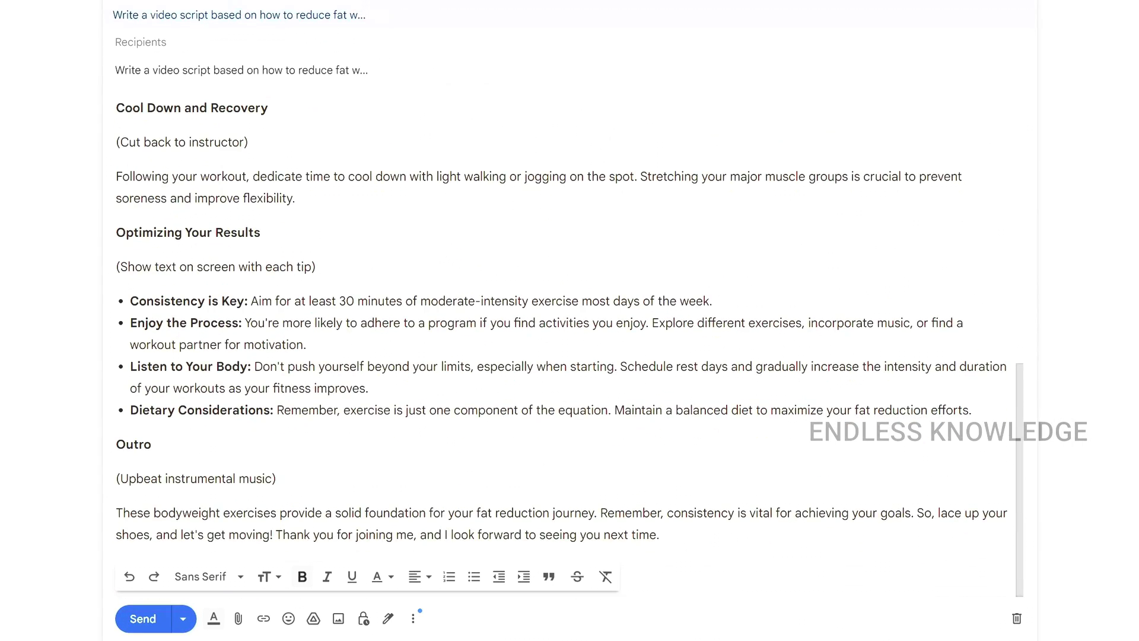
scroll(569, 332, up, 15)
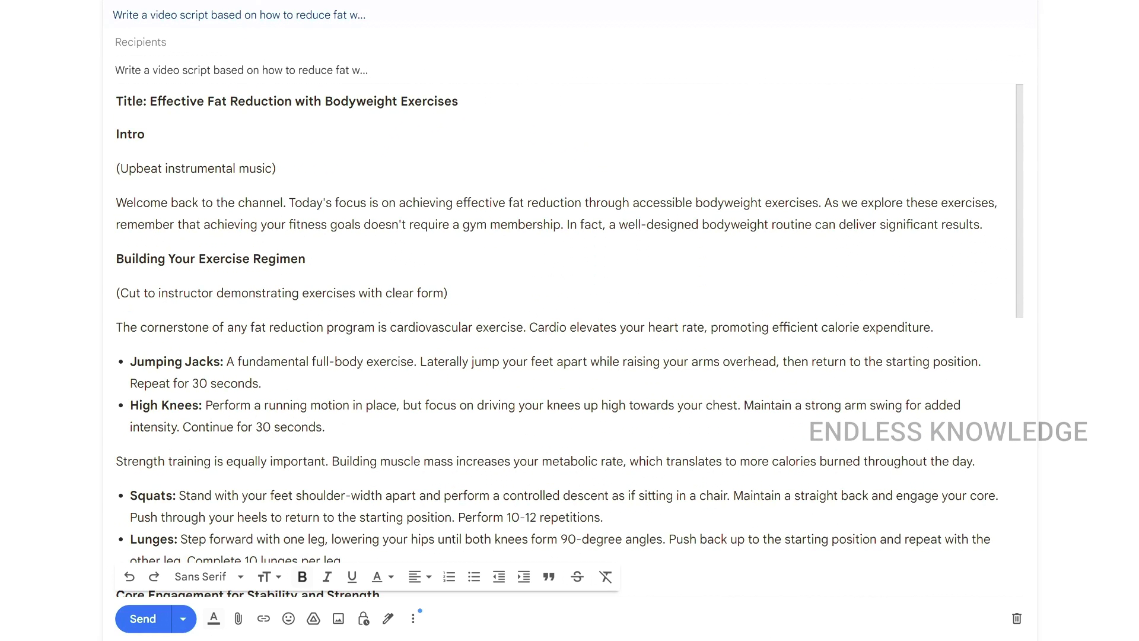
click(142, 619)
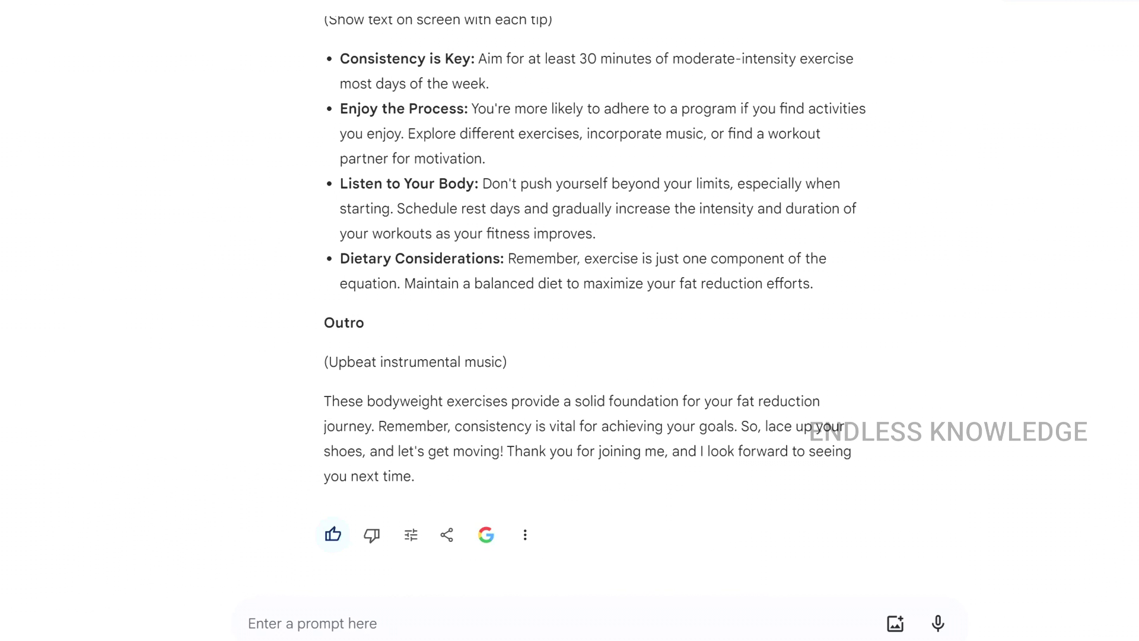
Look at the additional actions offered for the Gemini response and close them without choosing one.
click(525, 535)
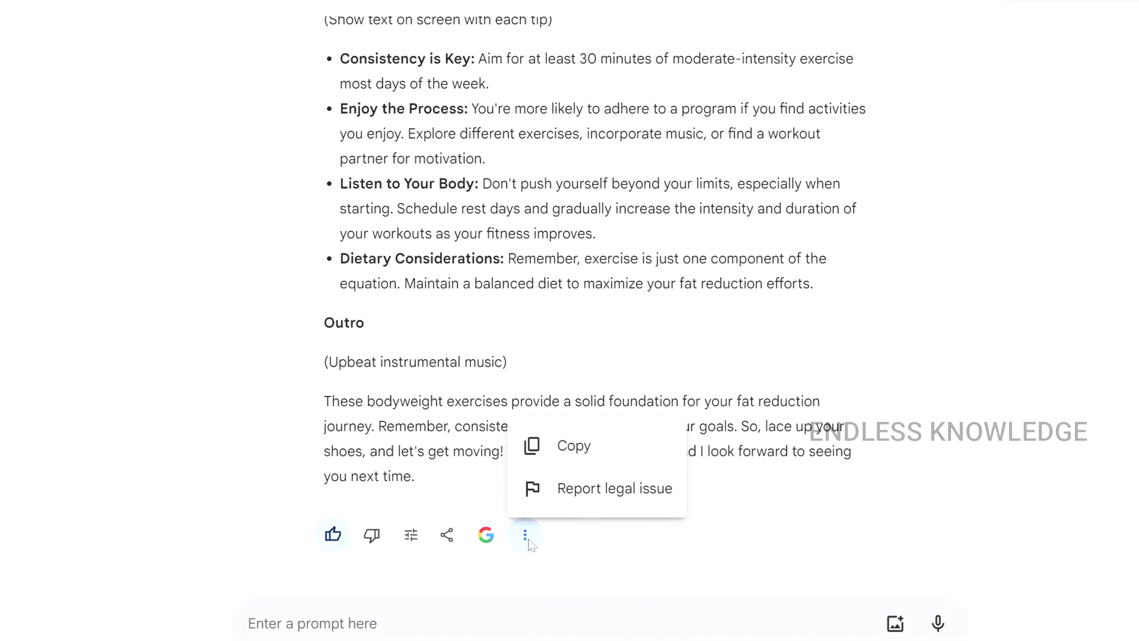
click(527, 537)
scroll(536, 383, up, 20)
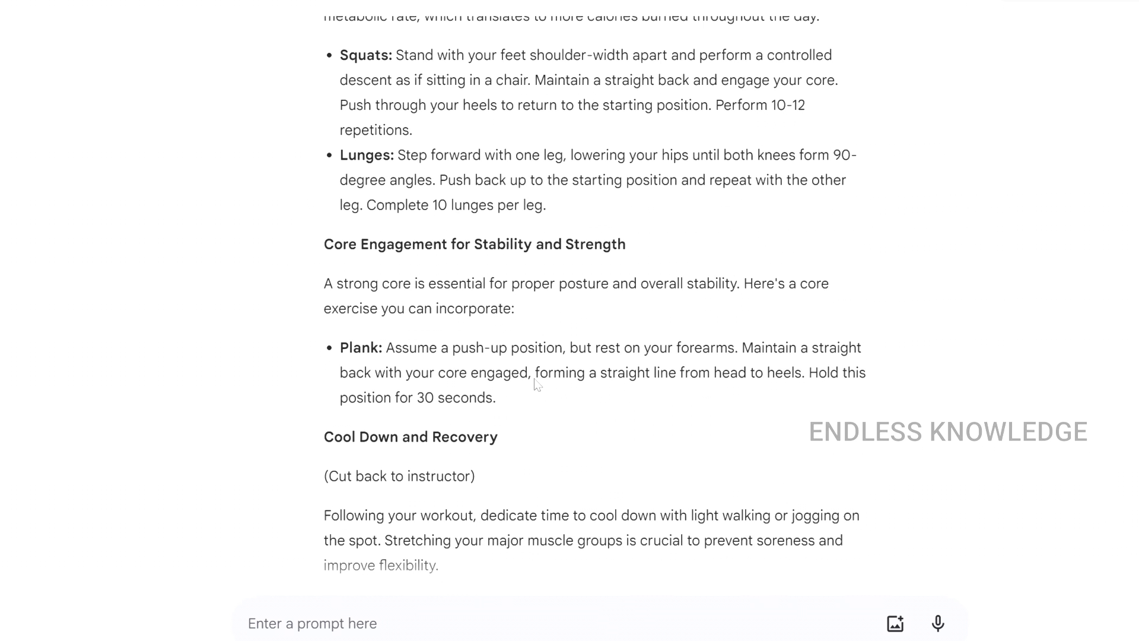
Double-check the video script response with Google and look through the highlighted statements up to its title.
scroll(537, 384, down, 20)
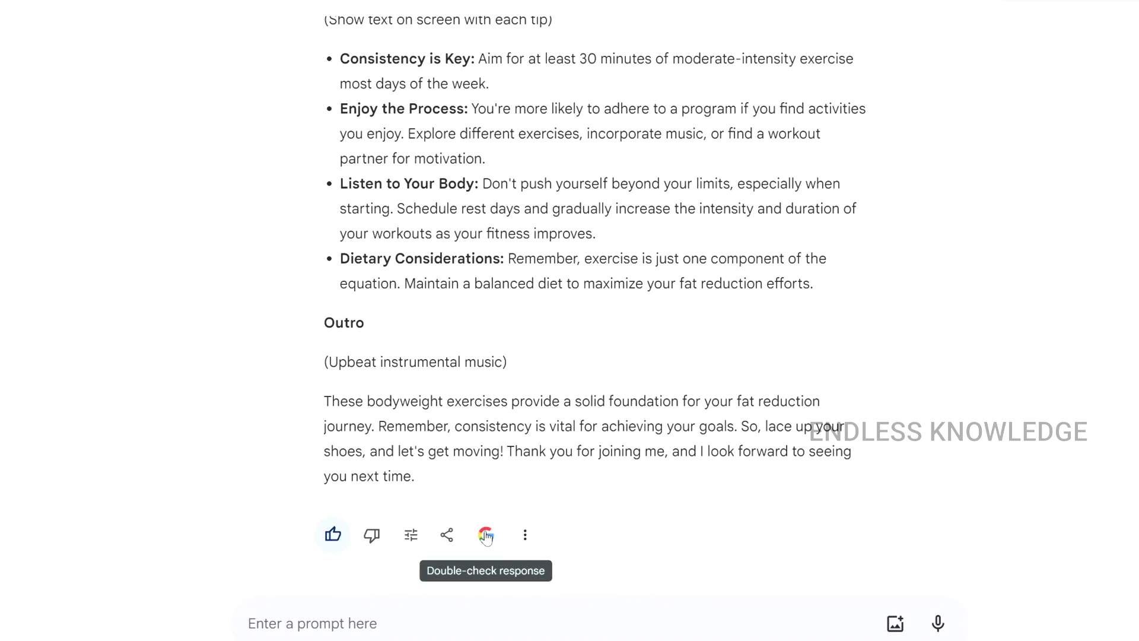
click(486, 536)
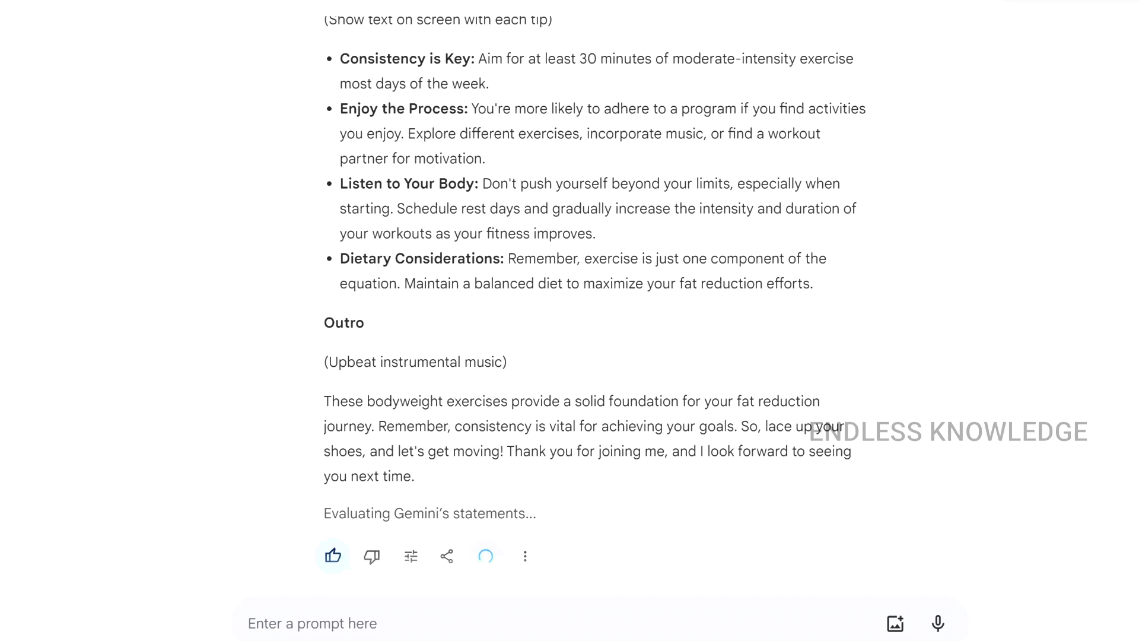
scroll(530, 524, up, 5)
scroll(530, 524, up, 5)
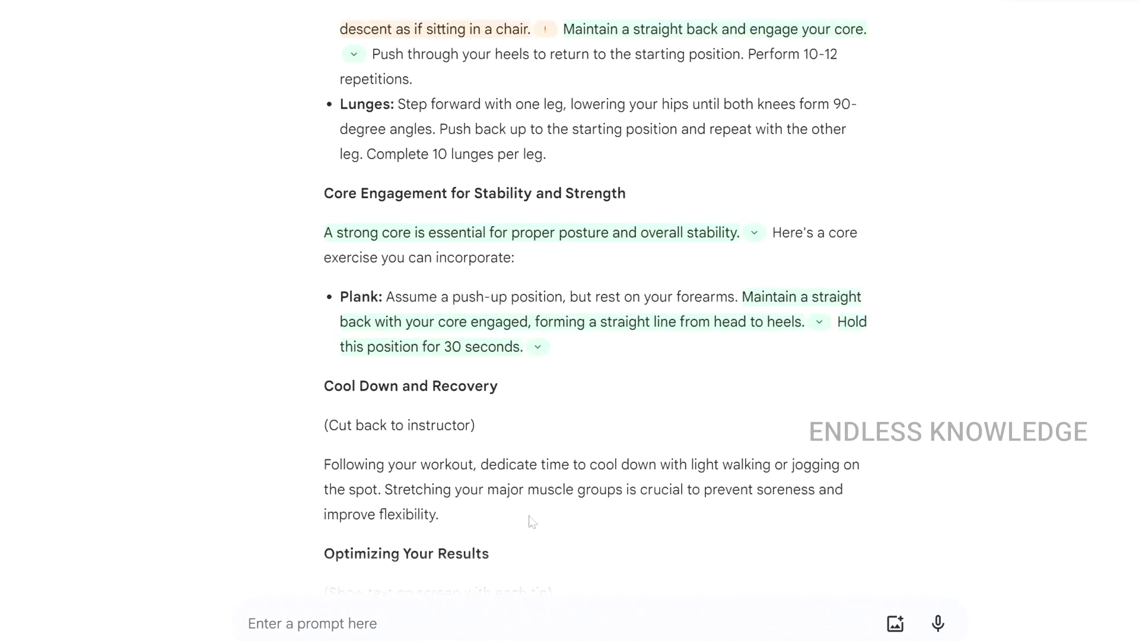
scroll(534, 474, up, 5)
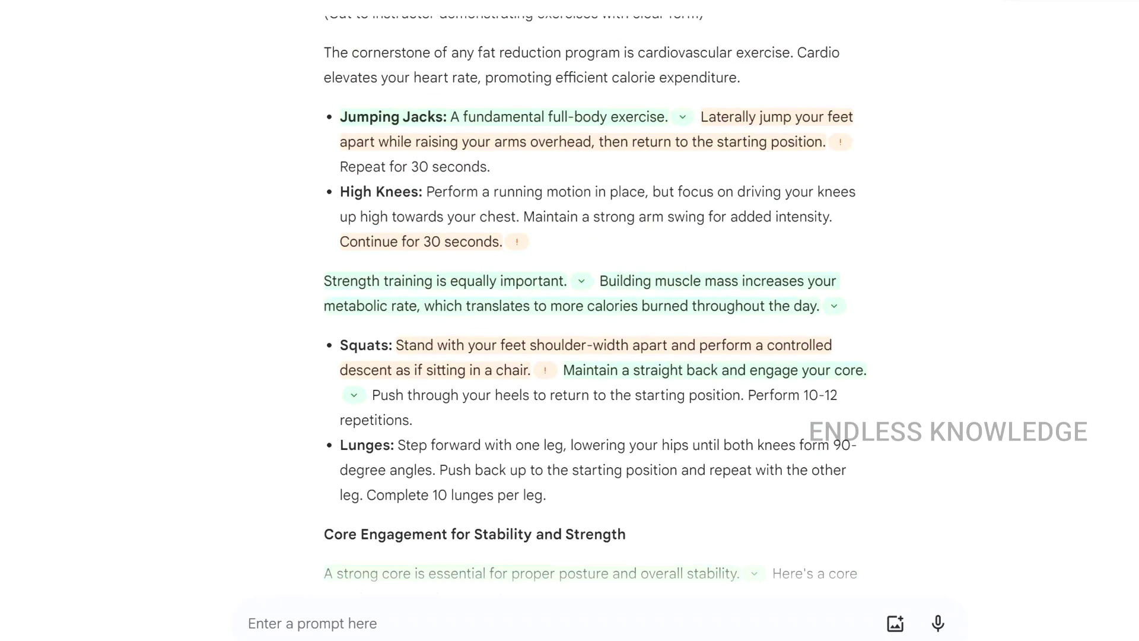
scroll(513, 357, up, 4)
scroll(514, 358, up, 1)
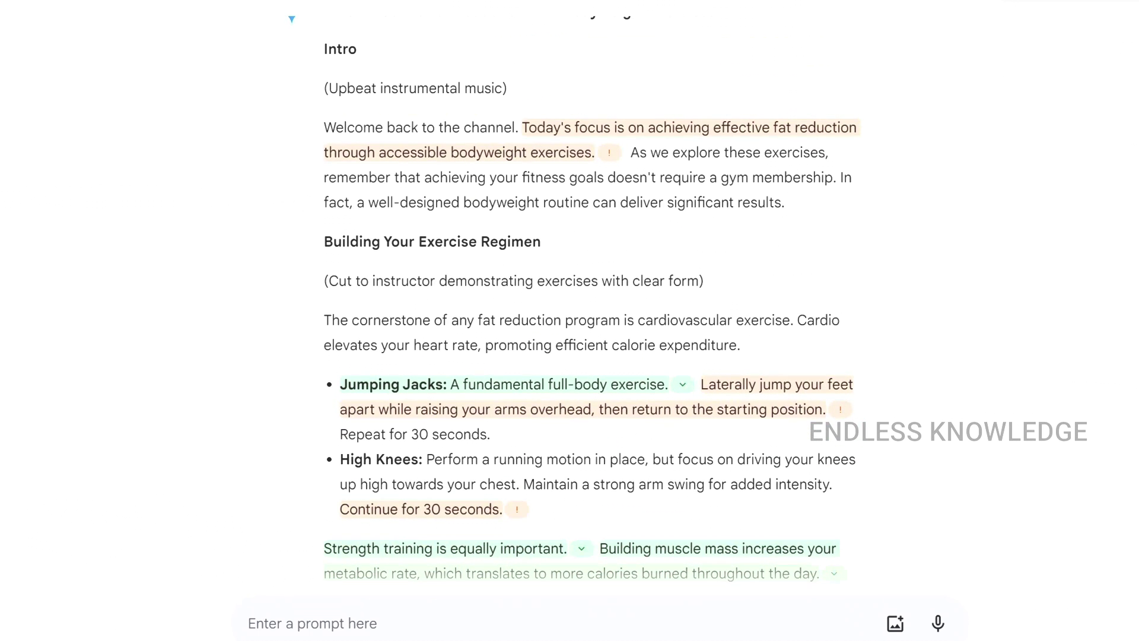
scroll(537, 319, up, 2)
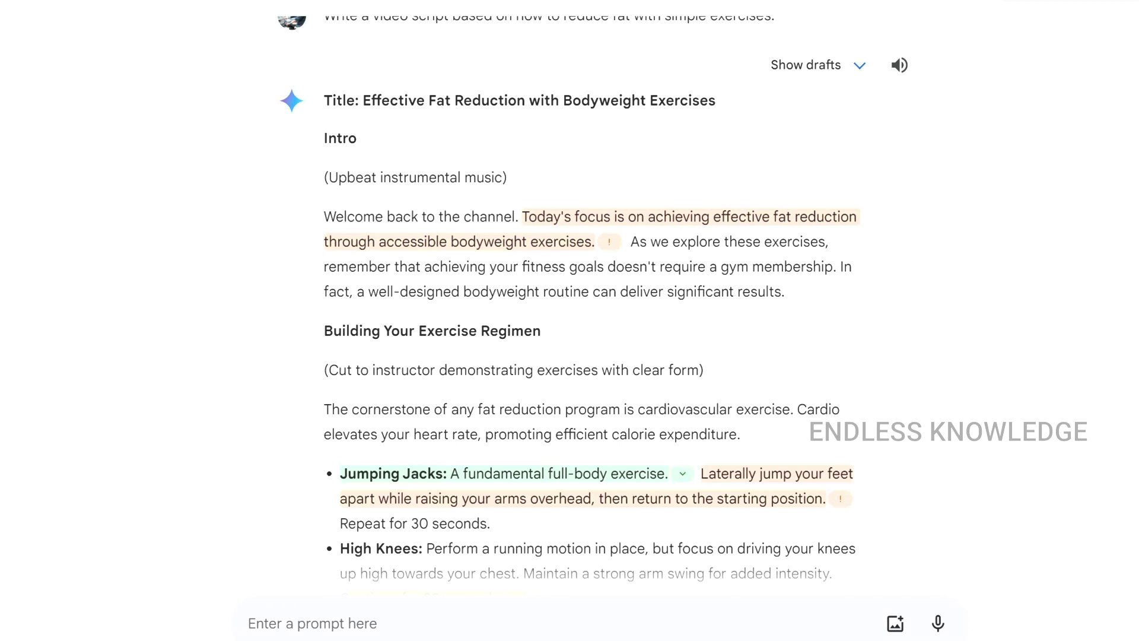
Expand the Google Search match for the Jumping Jacks statement and look through the remaining checked script to its outro.
scroll(684, 302, down, 3)
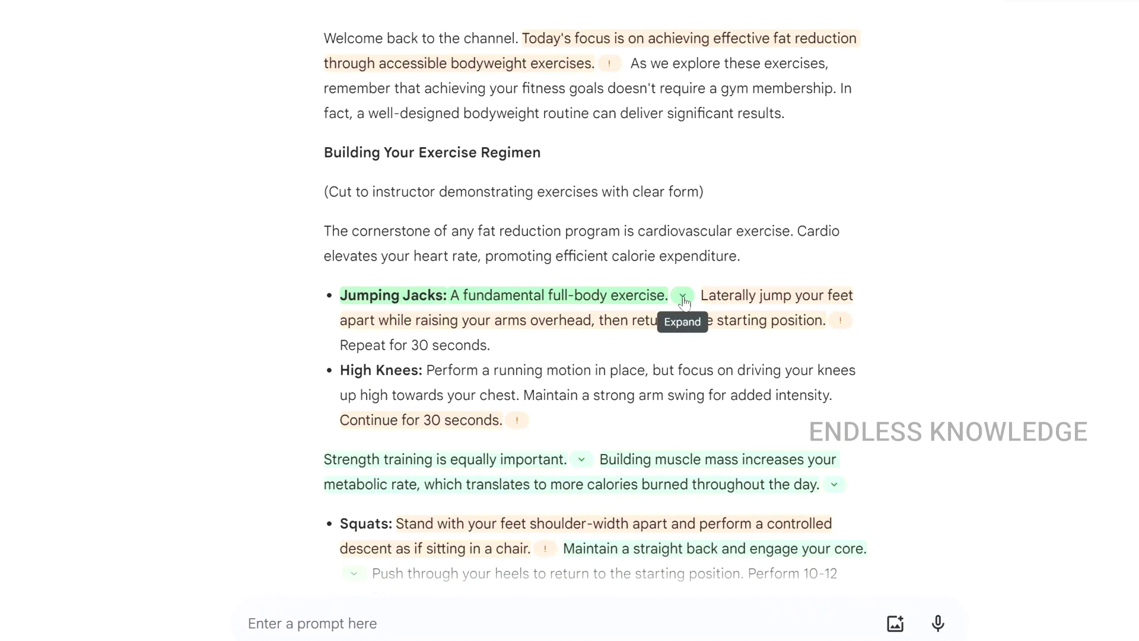
click(683, 296)
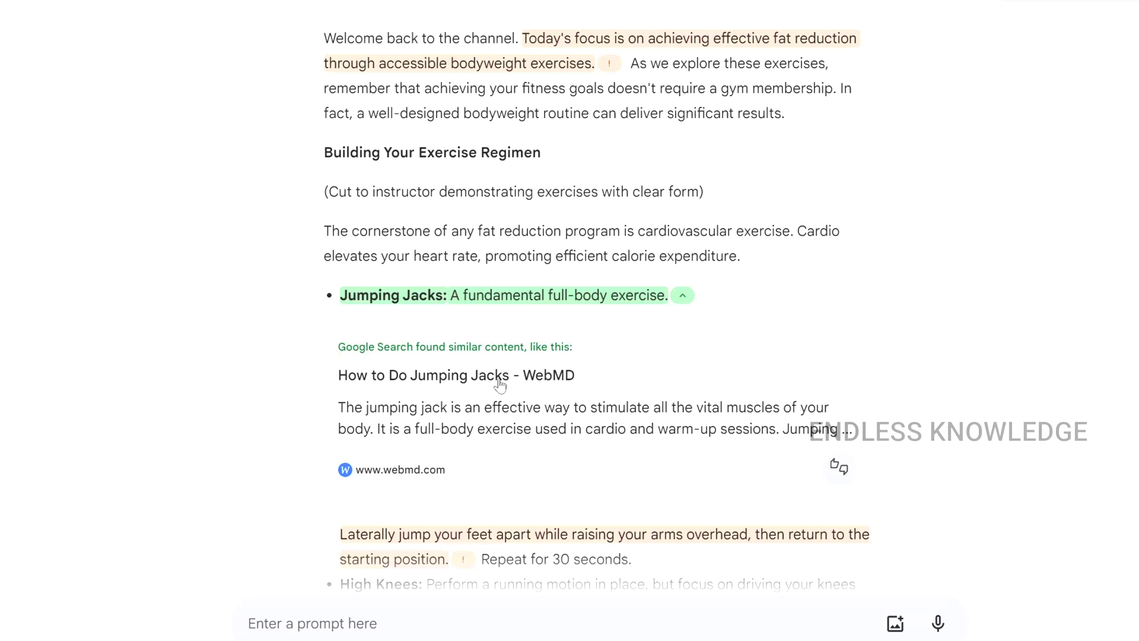
scroll(486, 377, down, 15)
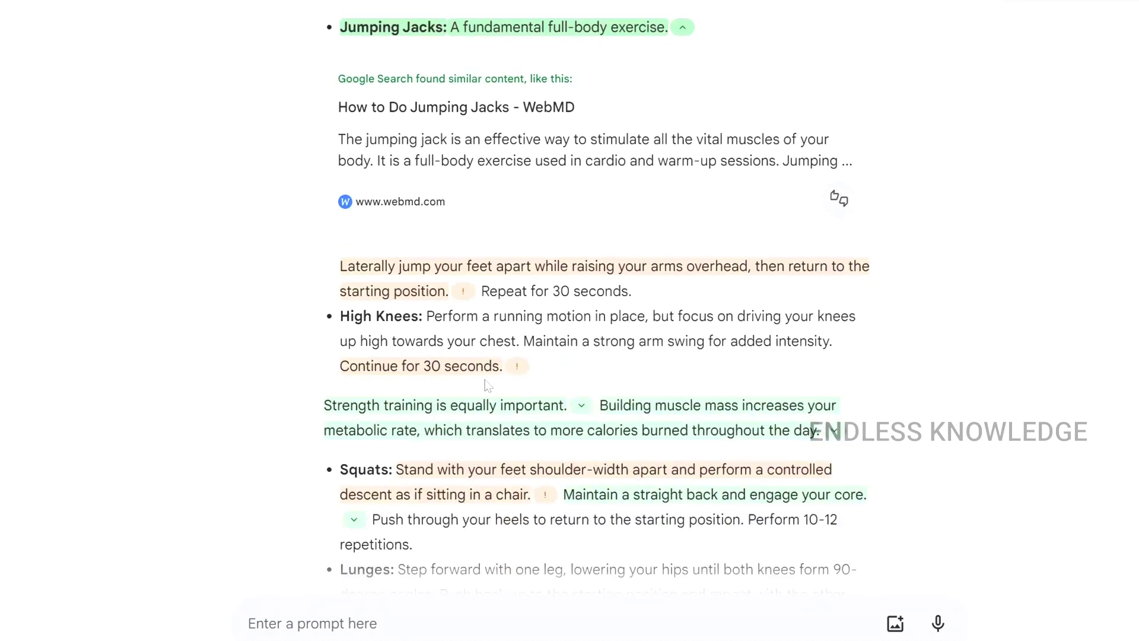
scroll(486, 386, down, 3)
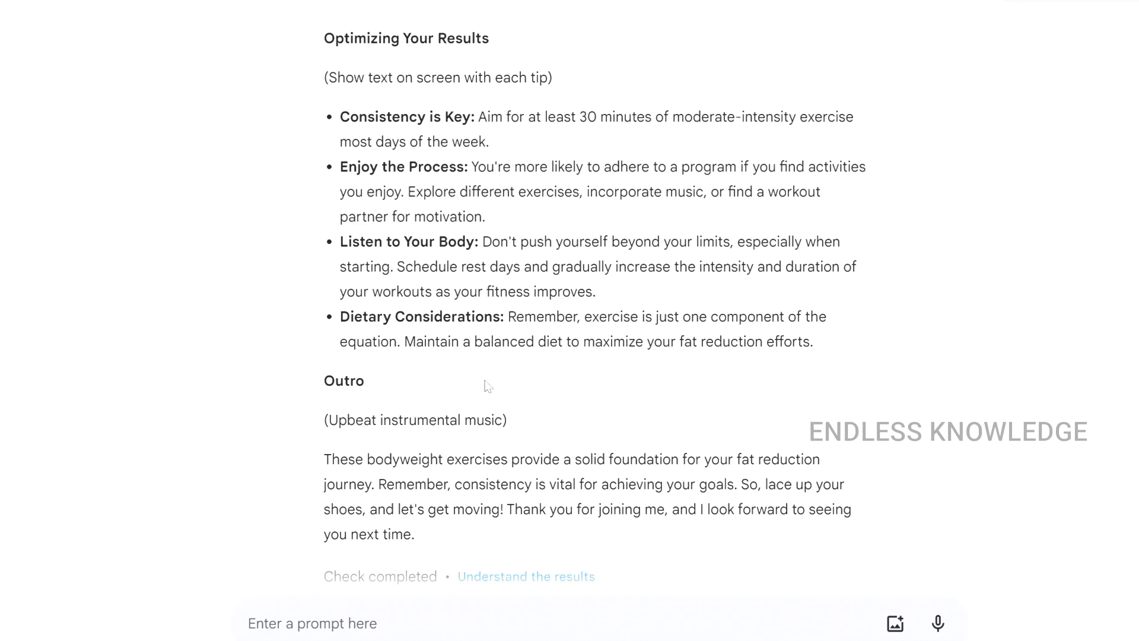
scroll(487, 387, down, 5)
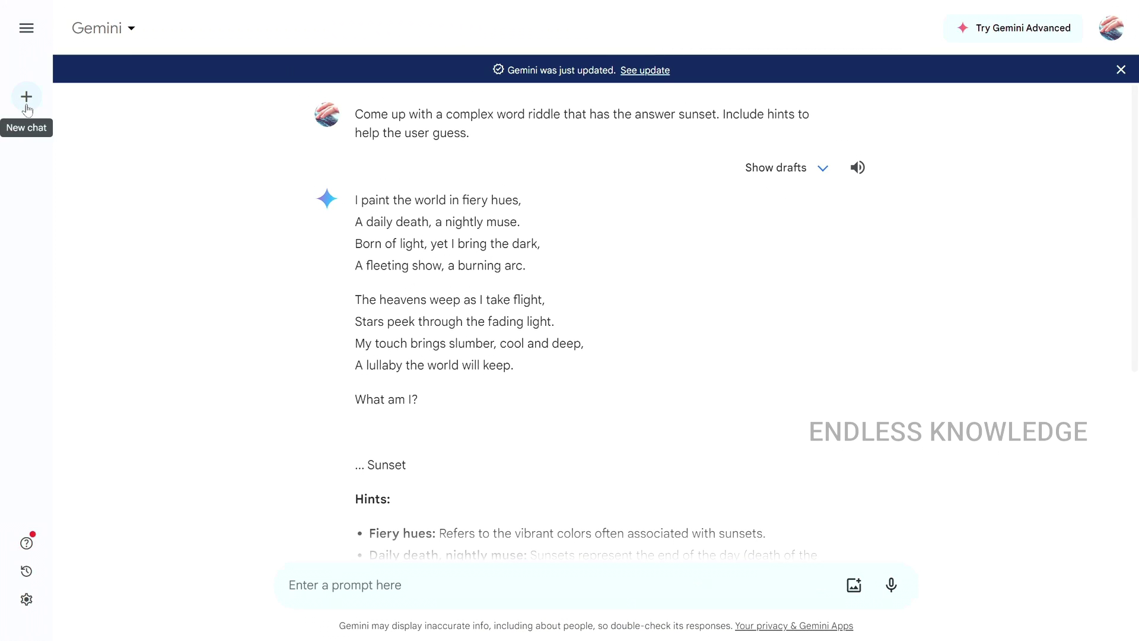
Start a new chat and expand the sidebar to view the recent chats and account options.
click(26, 107)
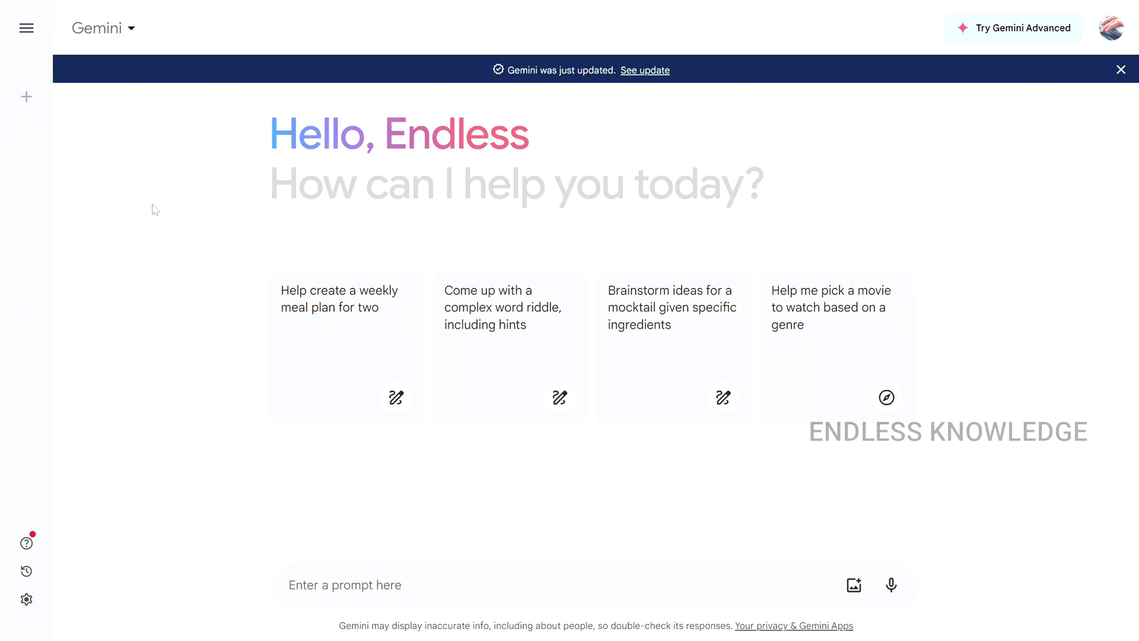
click(26, 28)
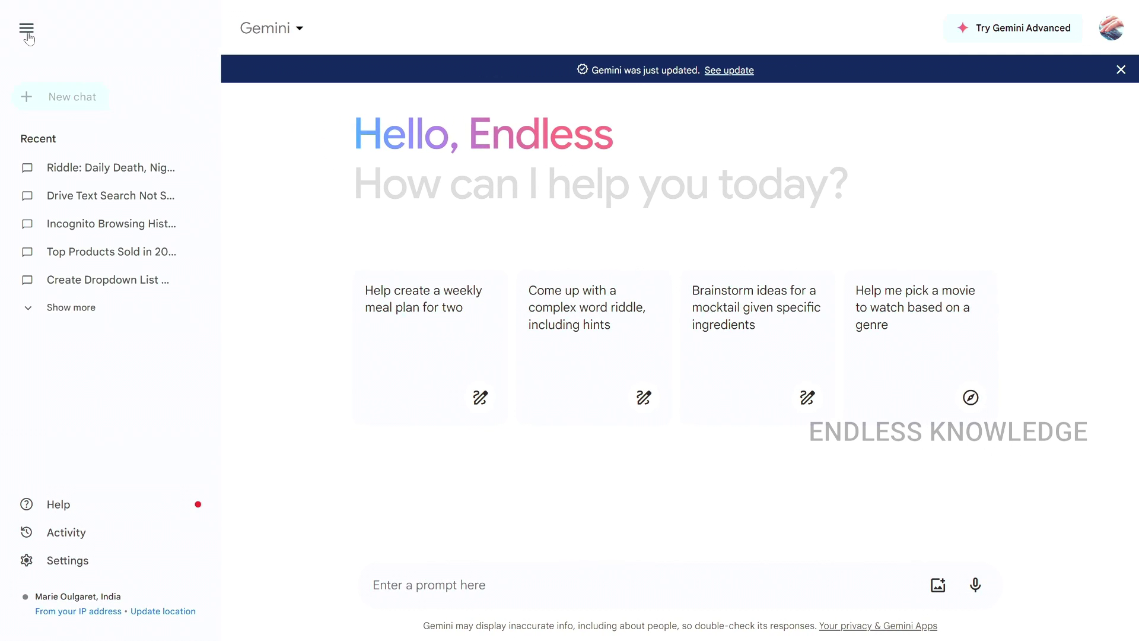
click(94, 530)
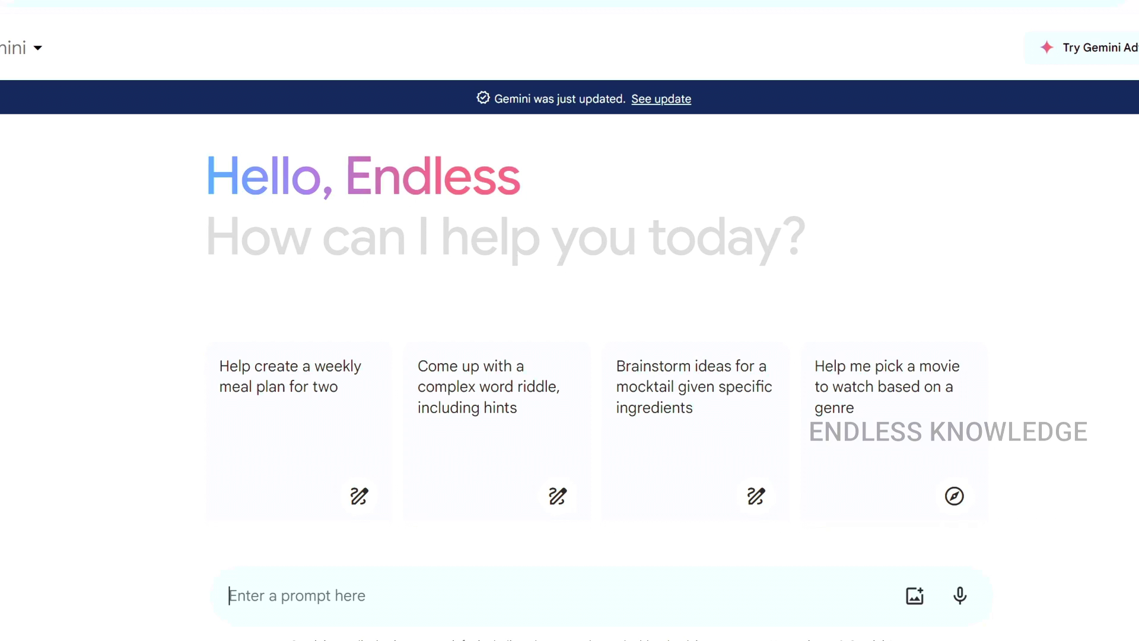
Attach the fish photo, submit "what type of fish is this and is it a male or female?" and read the answer.
click(917, 597)
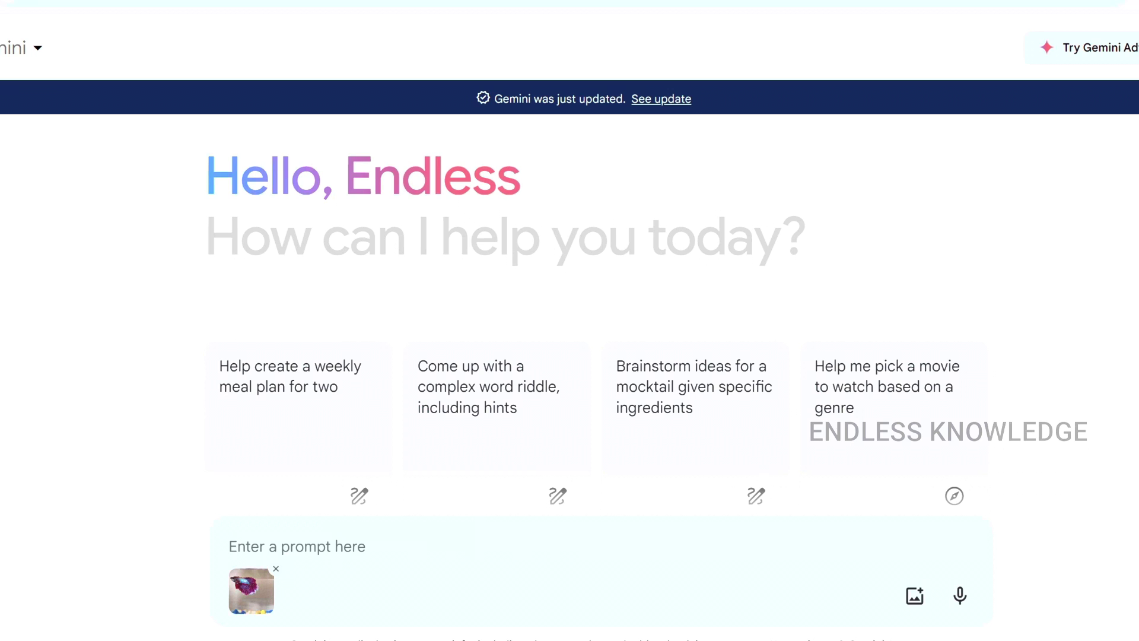
text(what type of fish is this and is it a male or female?)
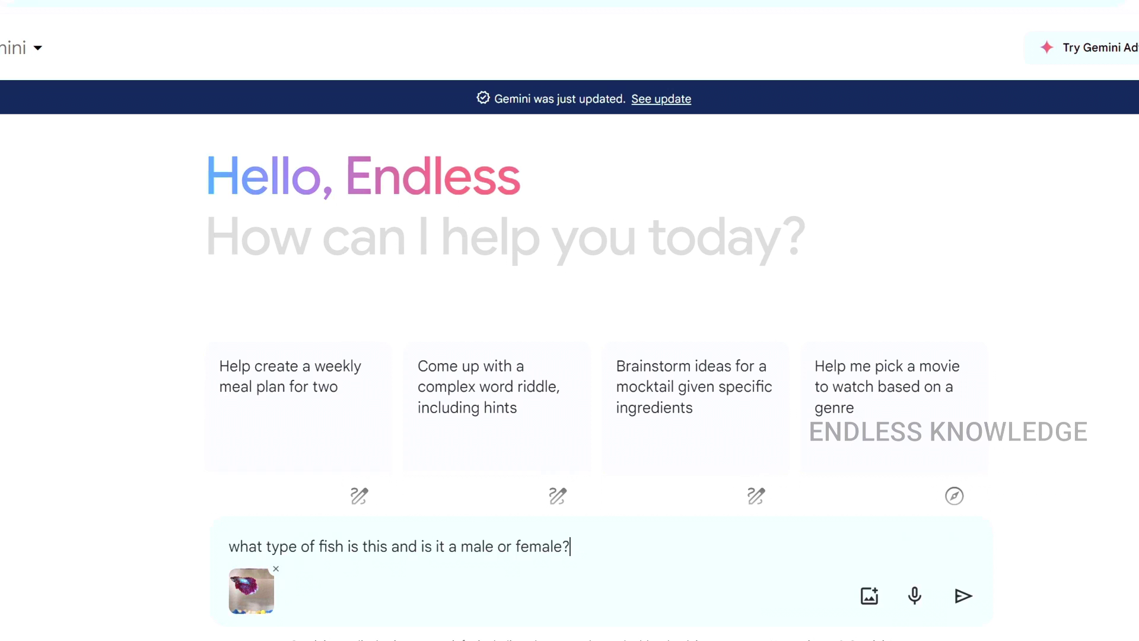
key(Return)
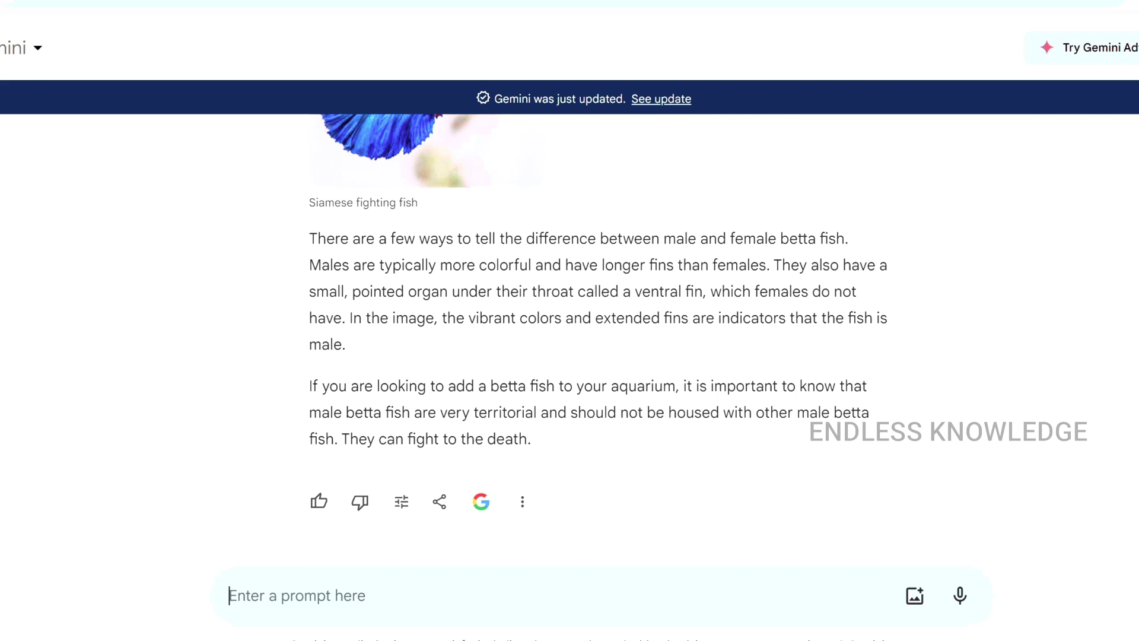
drag(350, 438, 552, 442)
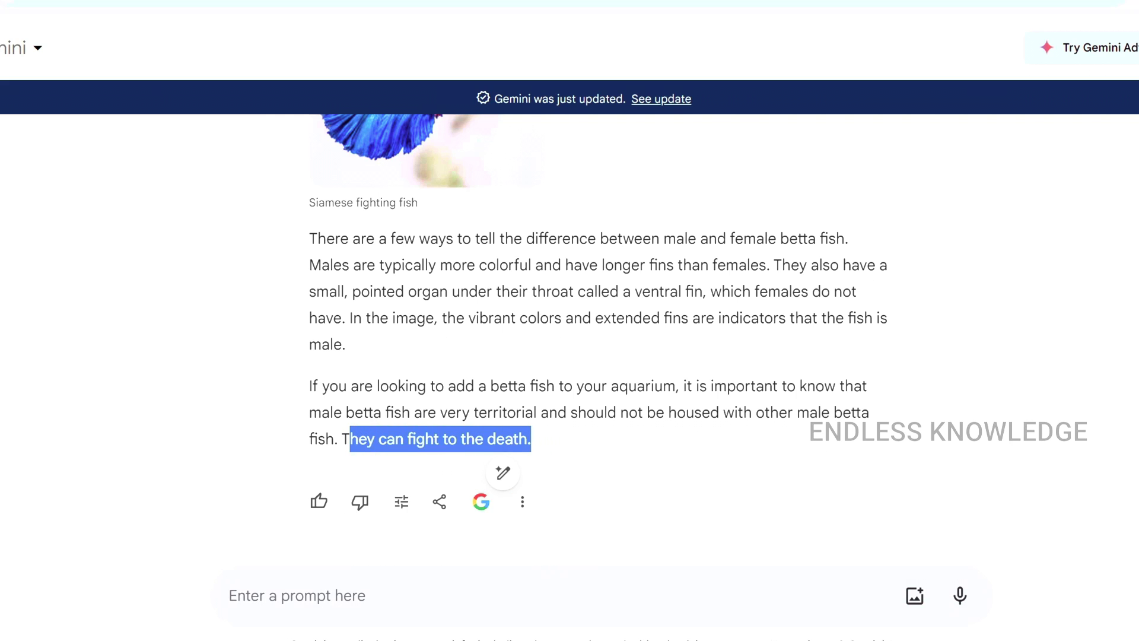
click(552, 439)
scroll(598, 314, up, 2)
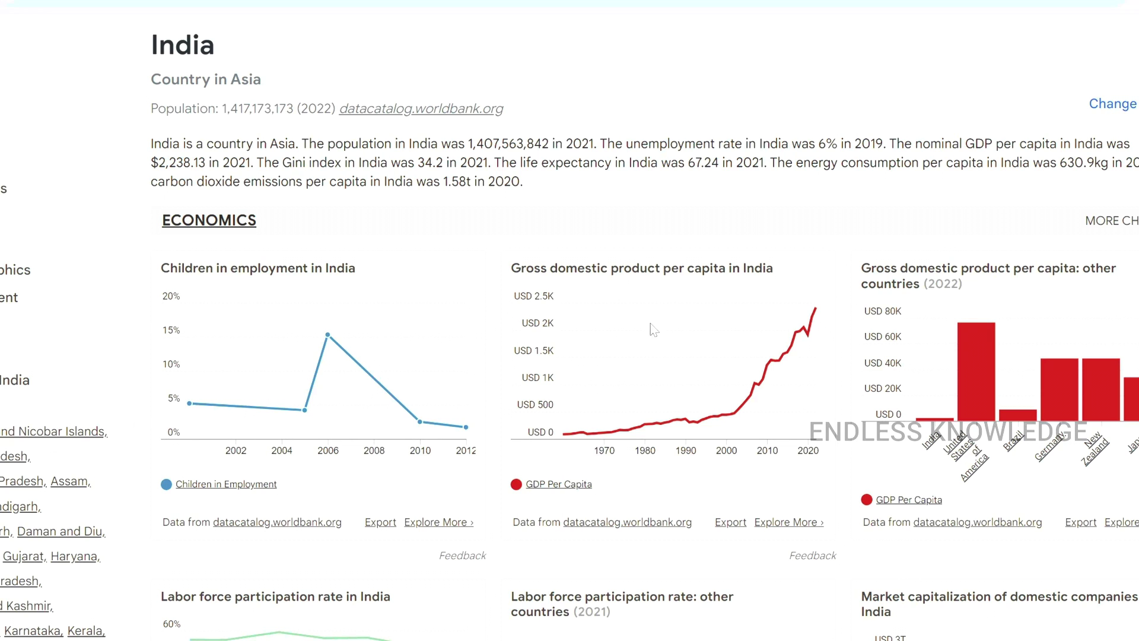
Capture the "Gross domestic product per capita in India" chart and submit it to Gemini with the prompt "write a data table based on this image?".
key(super+shift+s)
drag(491, 242, 839, 496)
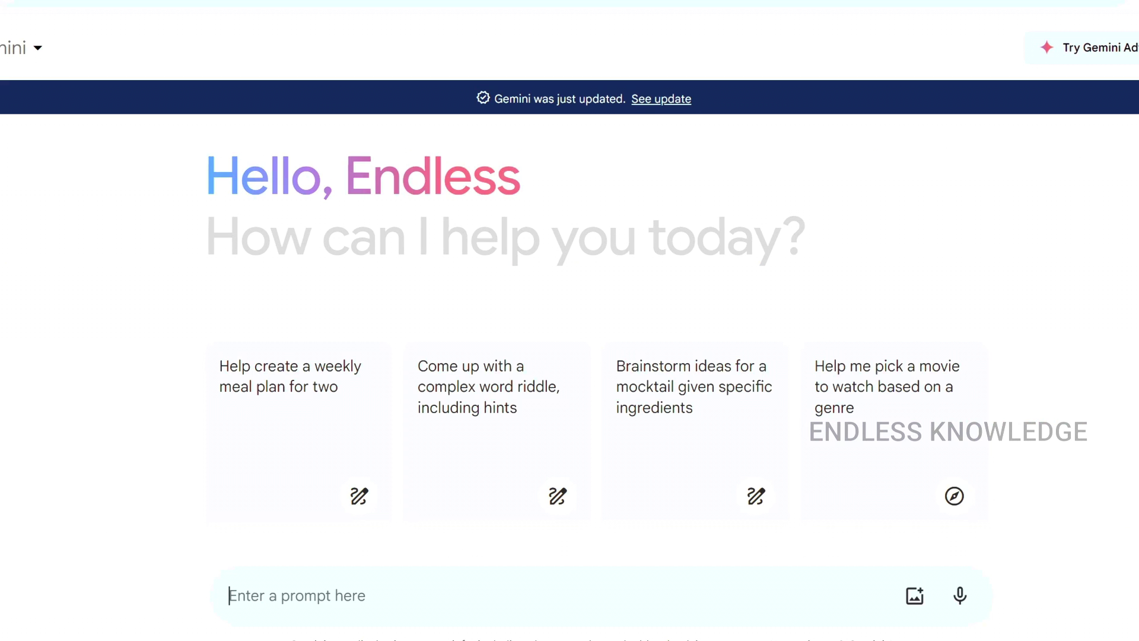
key(ctrl+v)
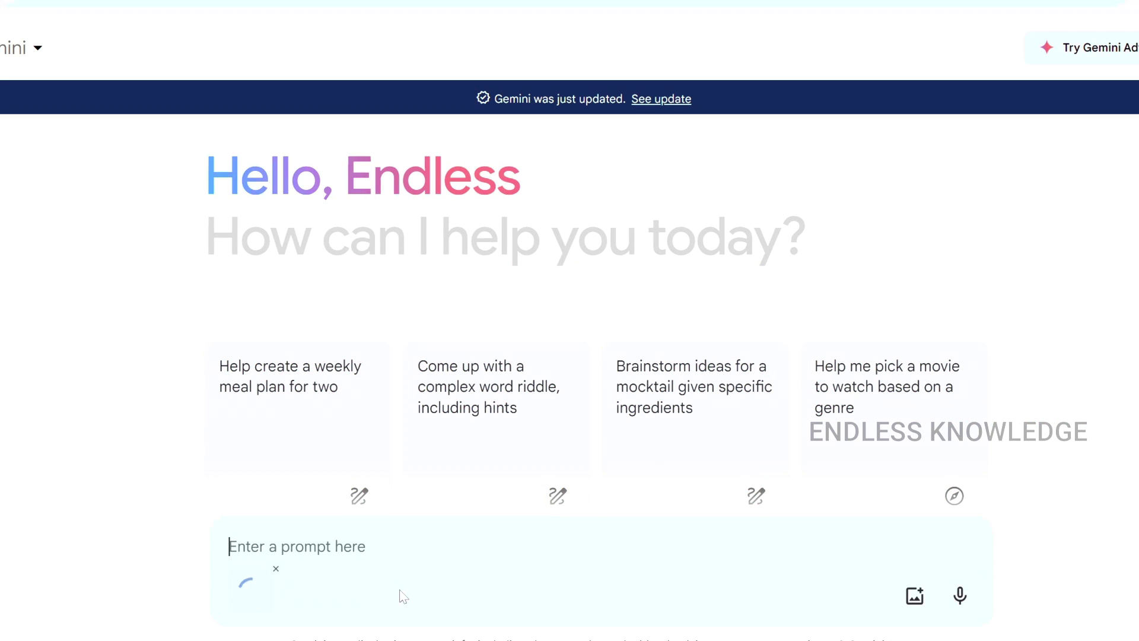
text(write a data table based on this image)
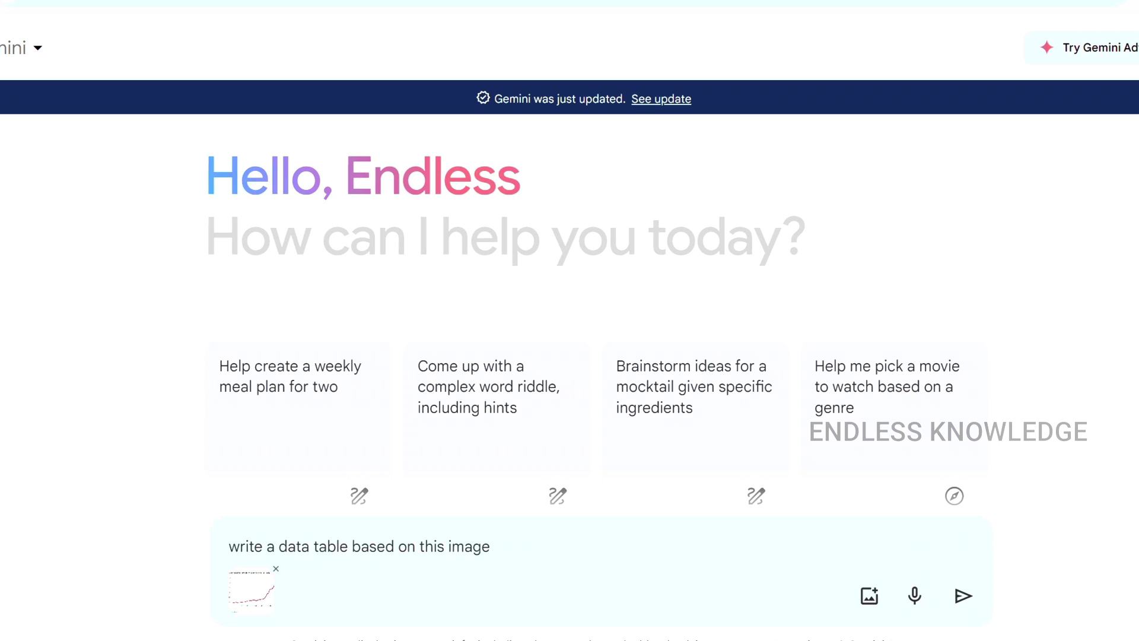
text(?)
click(971, 600)
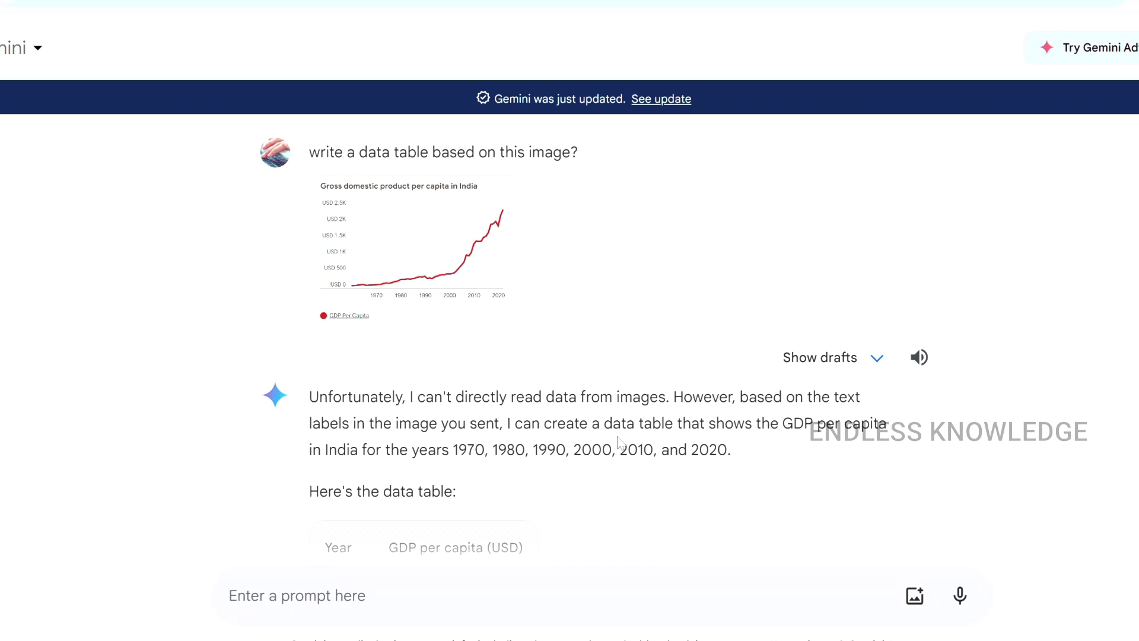
Look through the GDP per capita data table generated from the chart image.
scroll(594, 338, down, 1)
scroll(524, 426, down, 5)
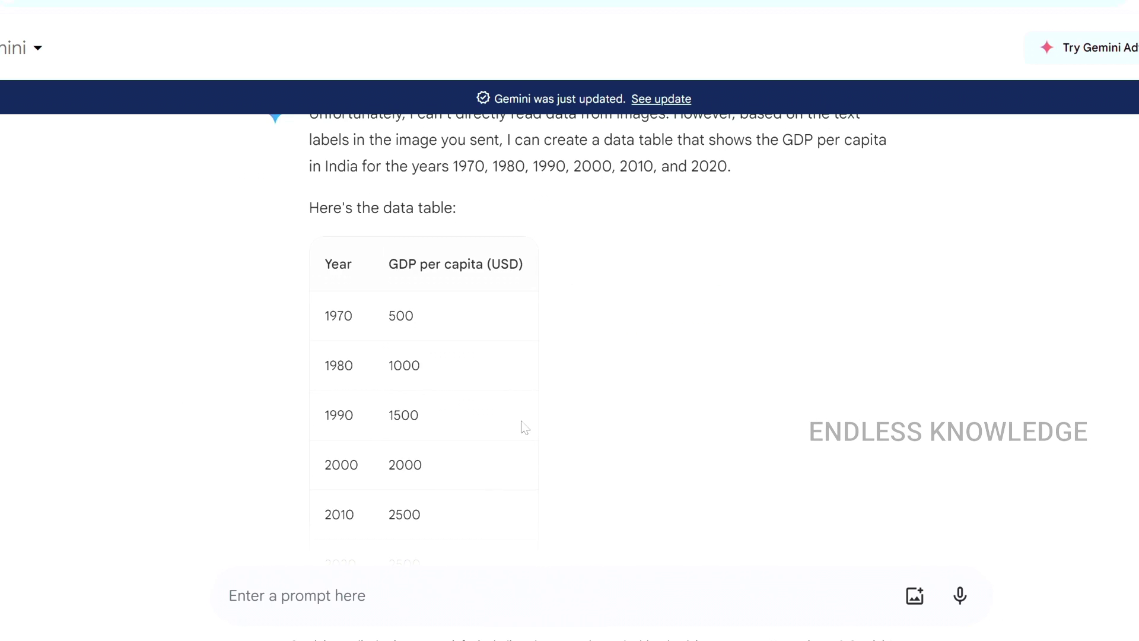
scroll(526, 427, down, 2)
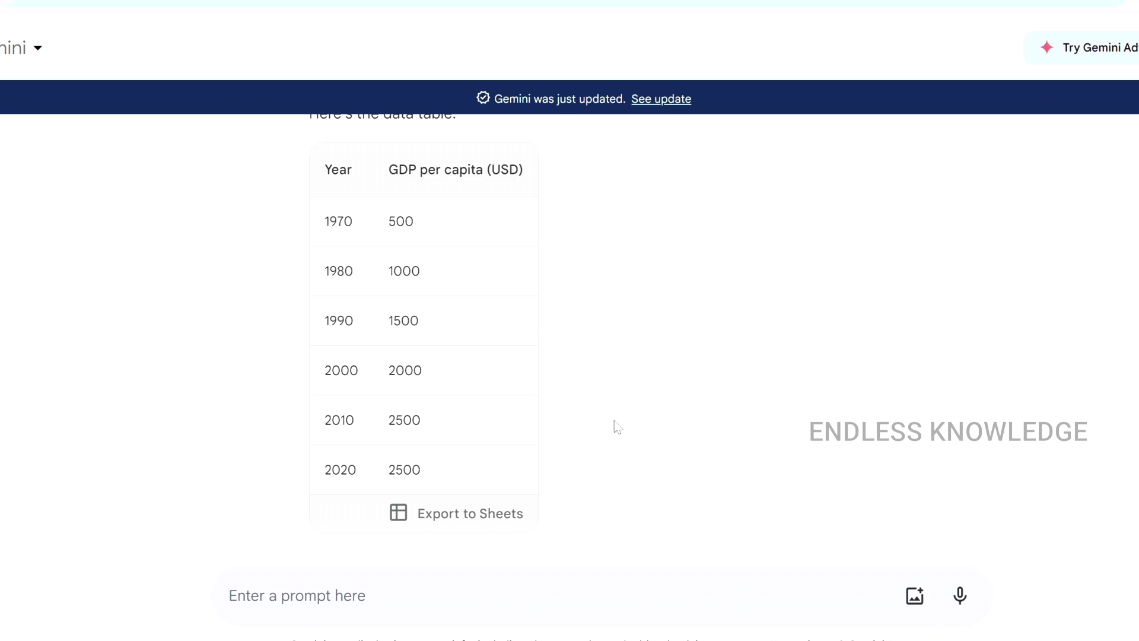
scroll(590, 411, up, 6)
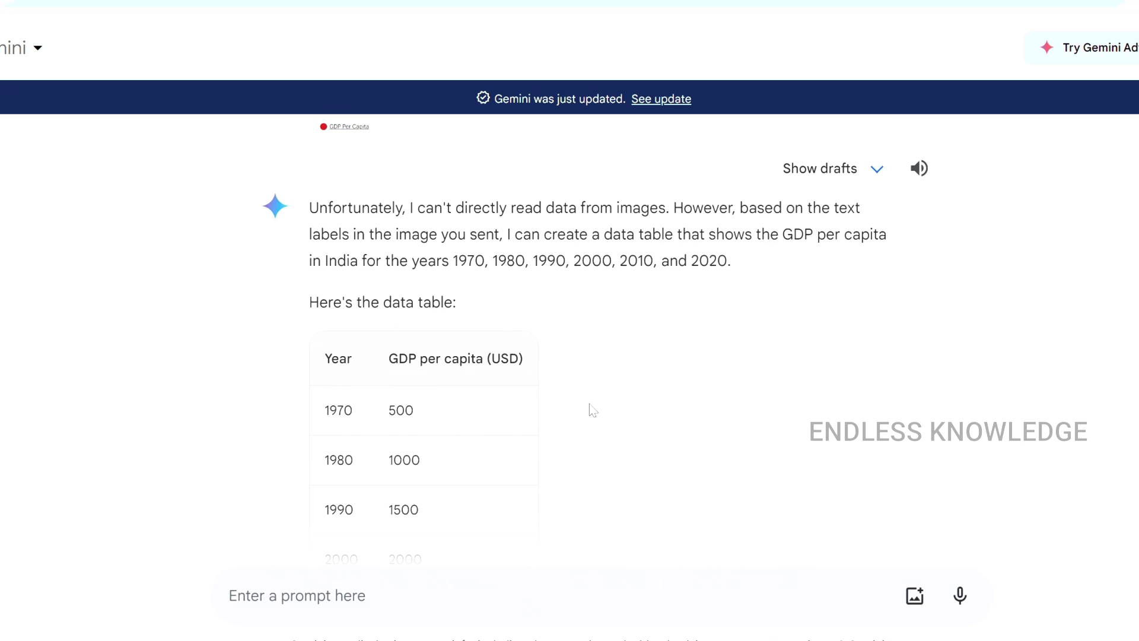
Paste the image of the population data table and submit it with a request to convert it into an editable table.
click(424, 618)
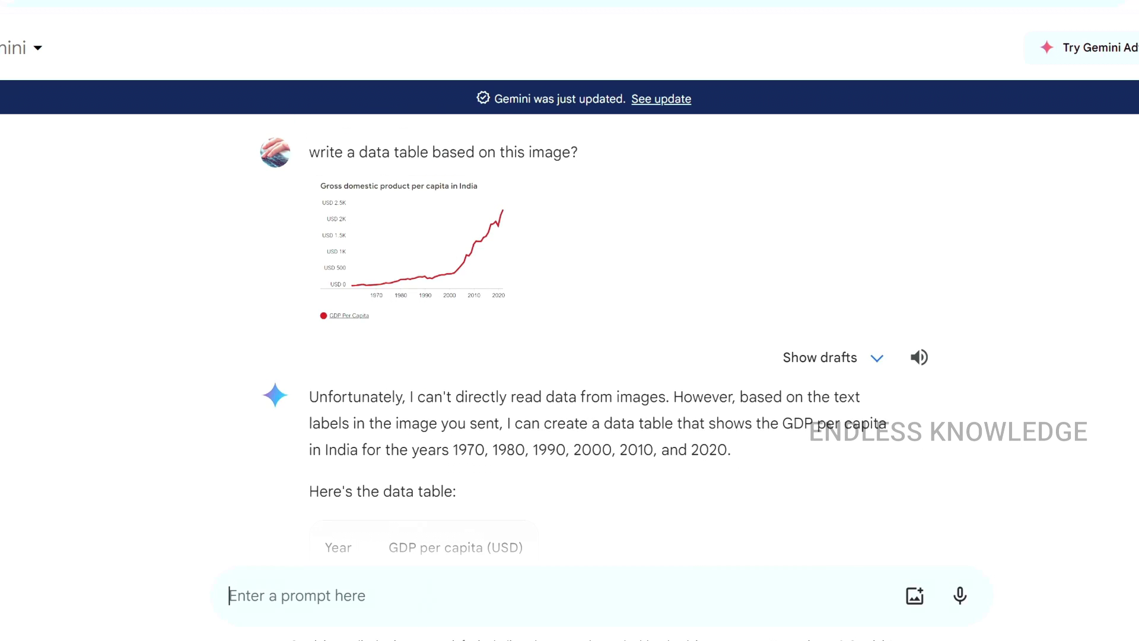
key(ctrl+v)
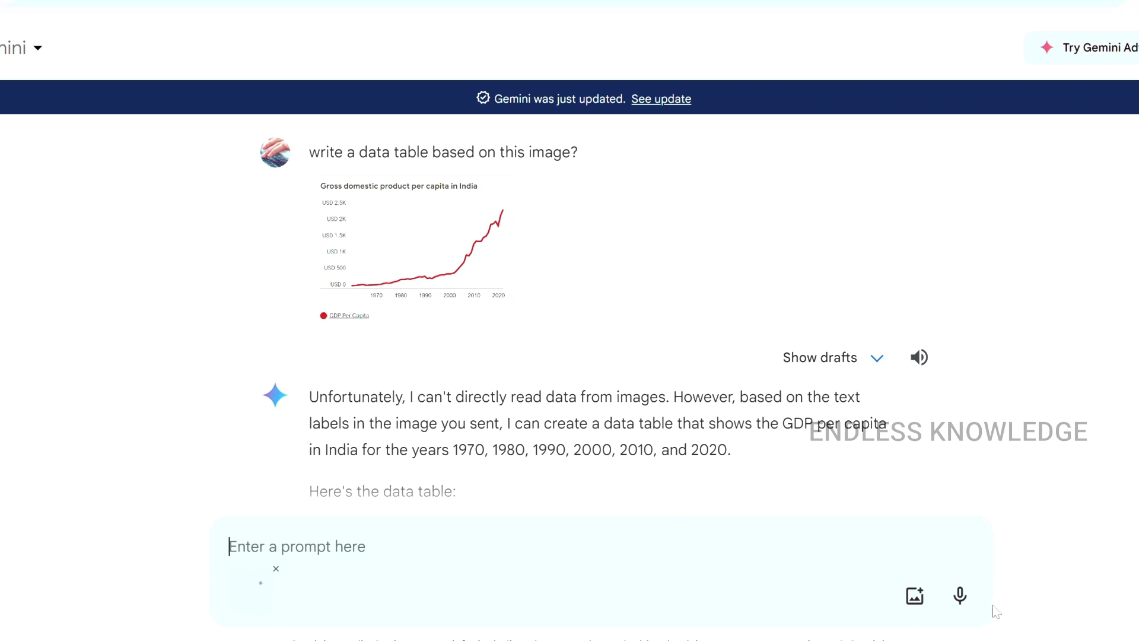
click(960, 596)
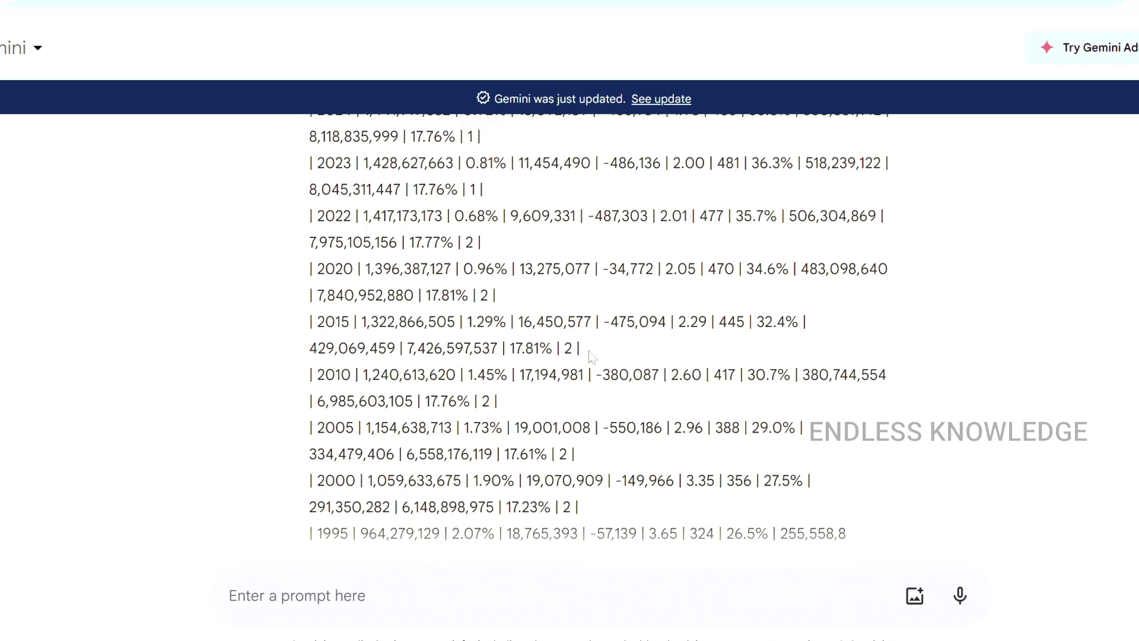
Compare the drafts of the converted population table, choose Draft 3 and look through its table to the last columns.
scroll(584, 356, up, 10)
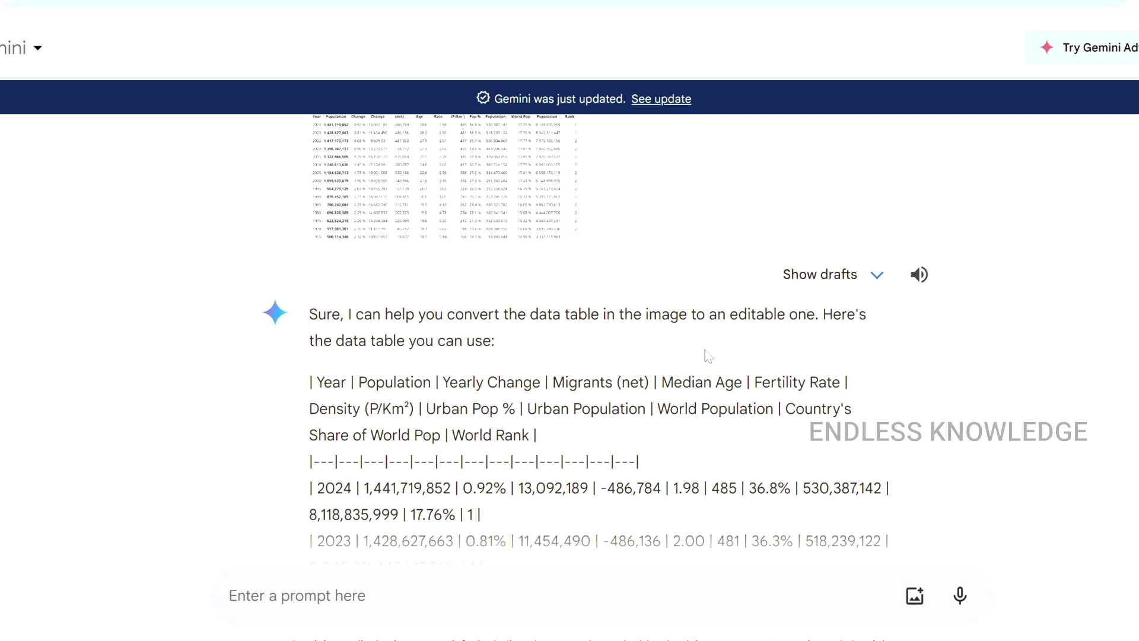
click(823, 276)
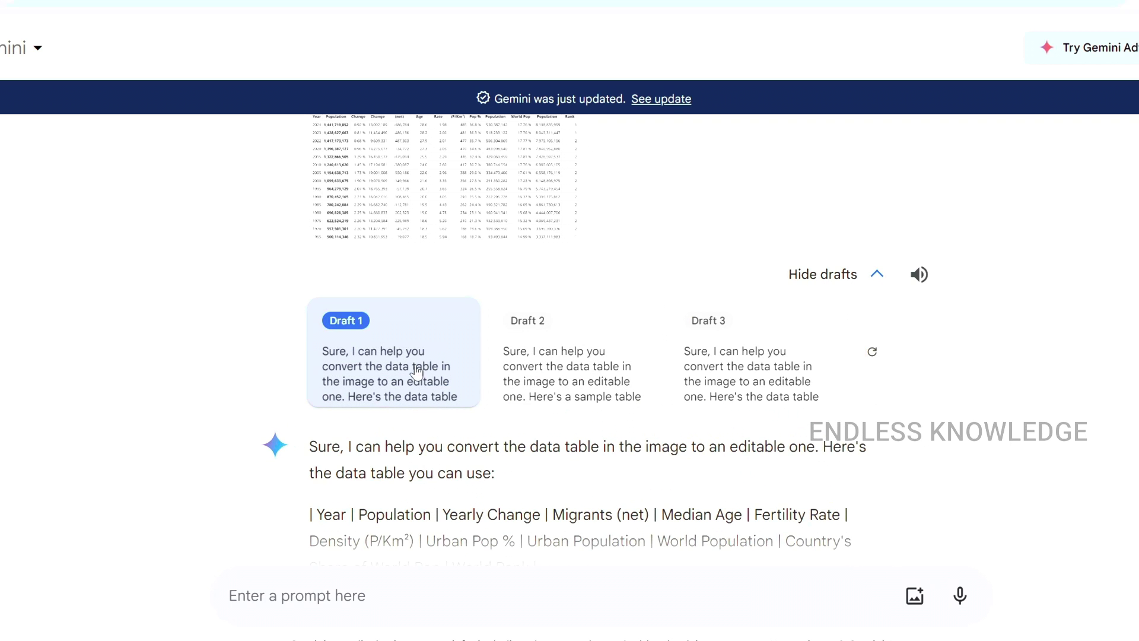
click(523, 357)
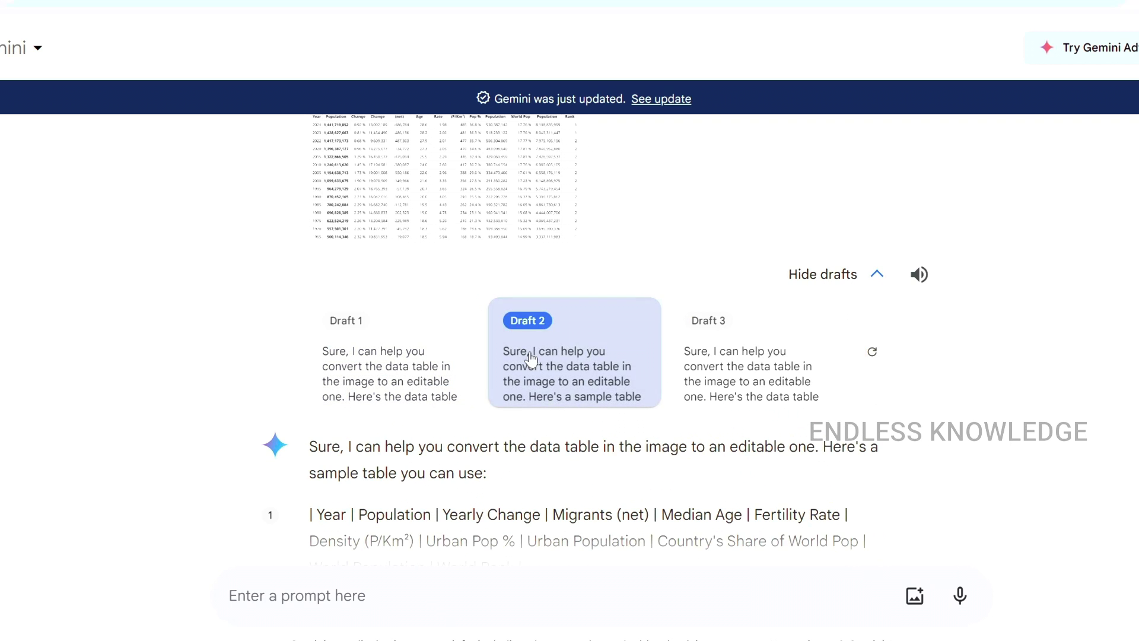
click(738, 358)
scroll(663, 377, down, 5)
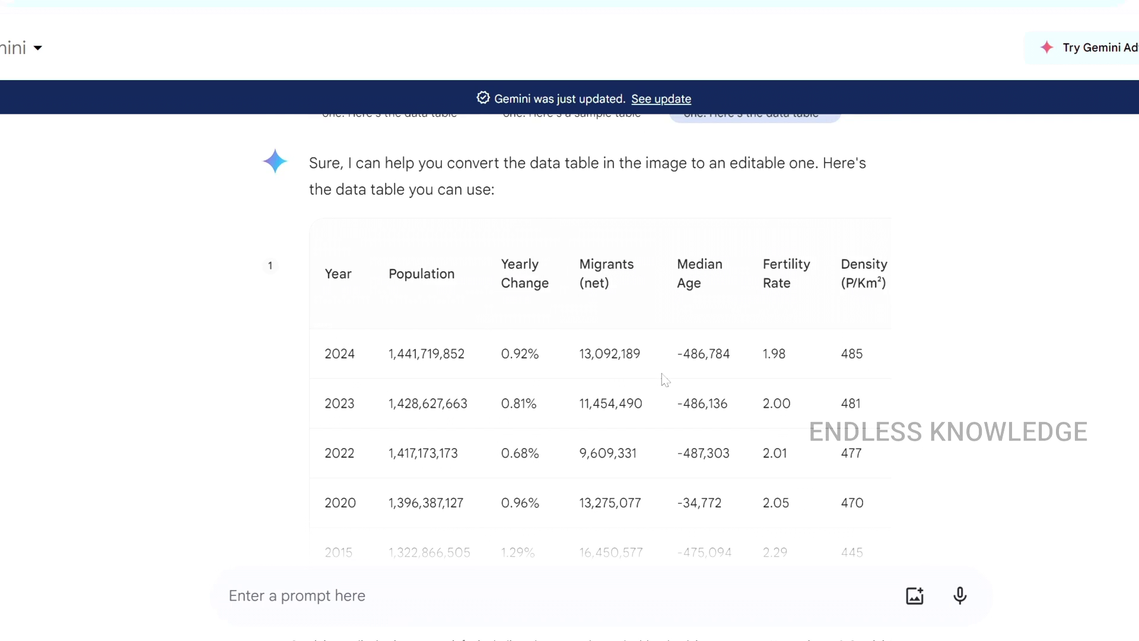
scroll(663, 377, down, 6)
drag(575, 443, 825, 442)
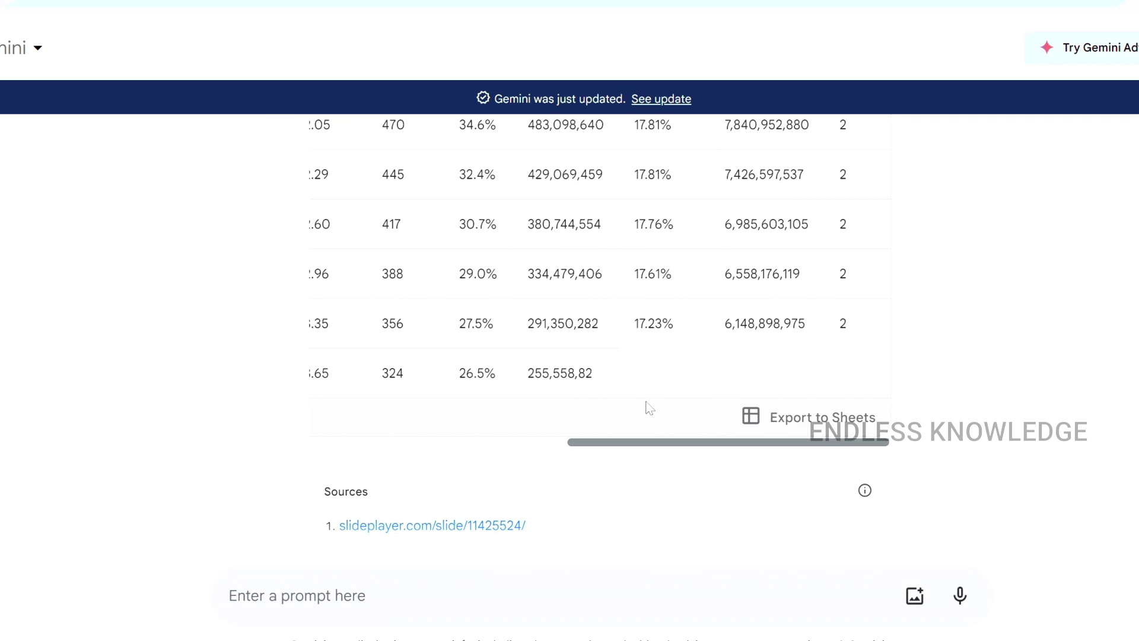
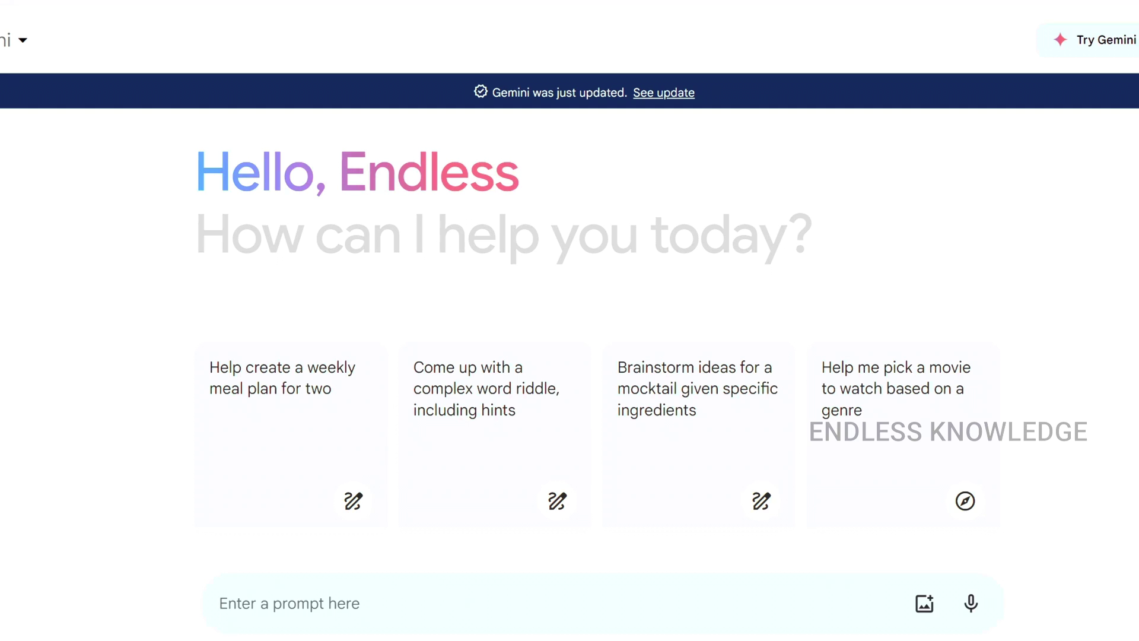
text(@)
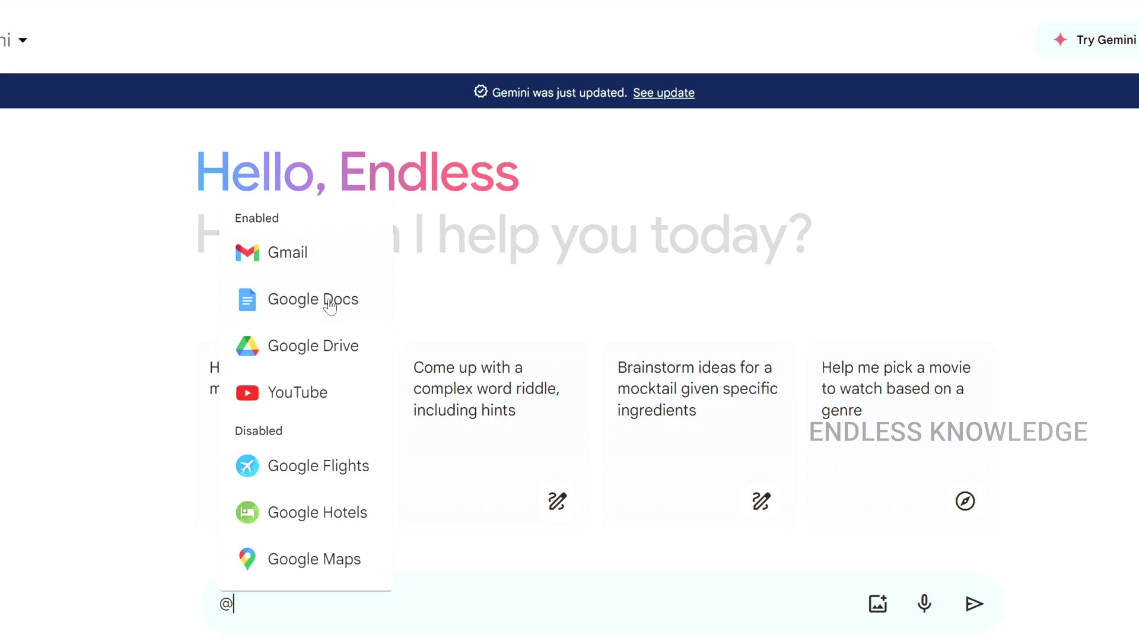
text(gmail)
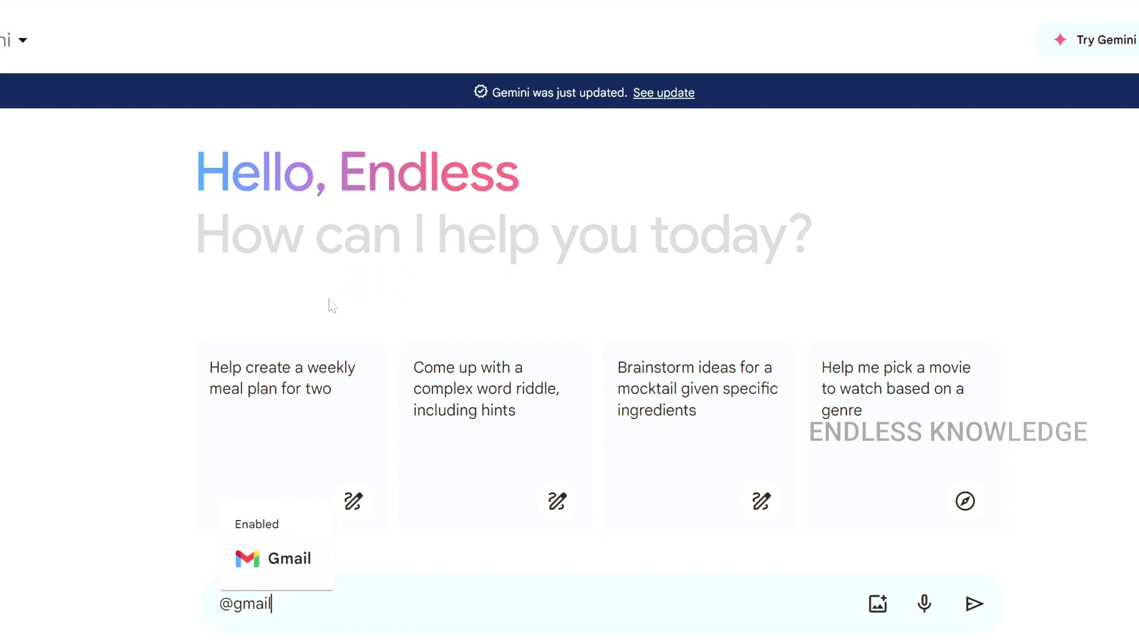
key(Return)
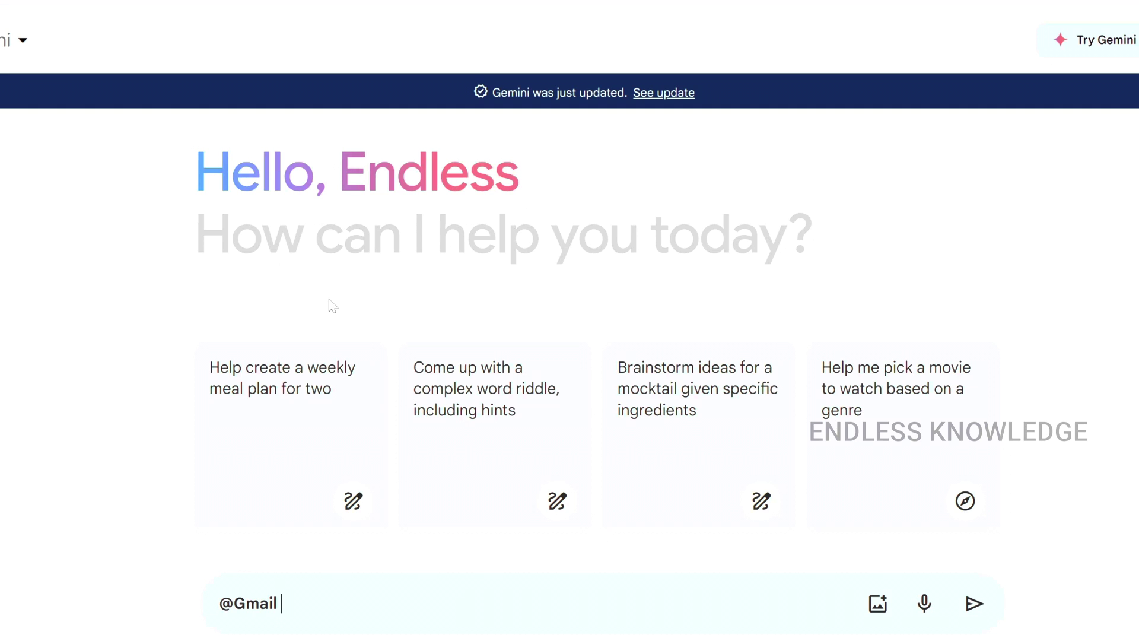
text(find all linkedin emails.)
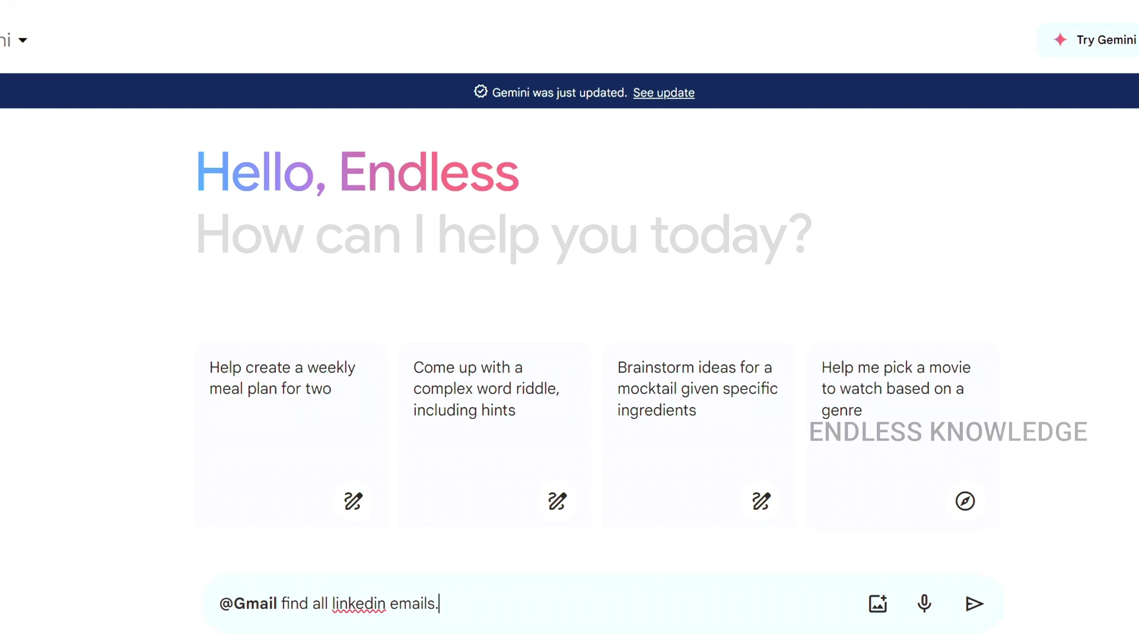
key(Return)
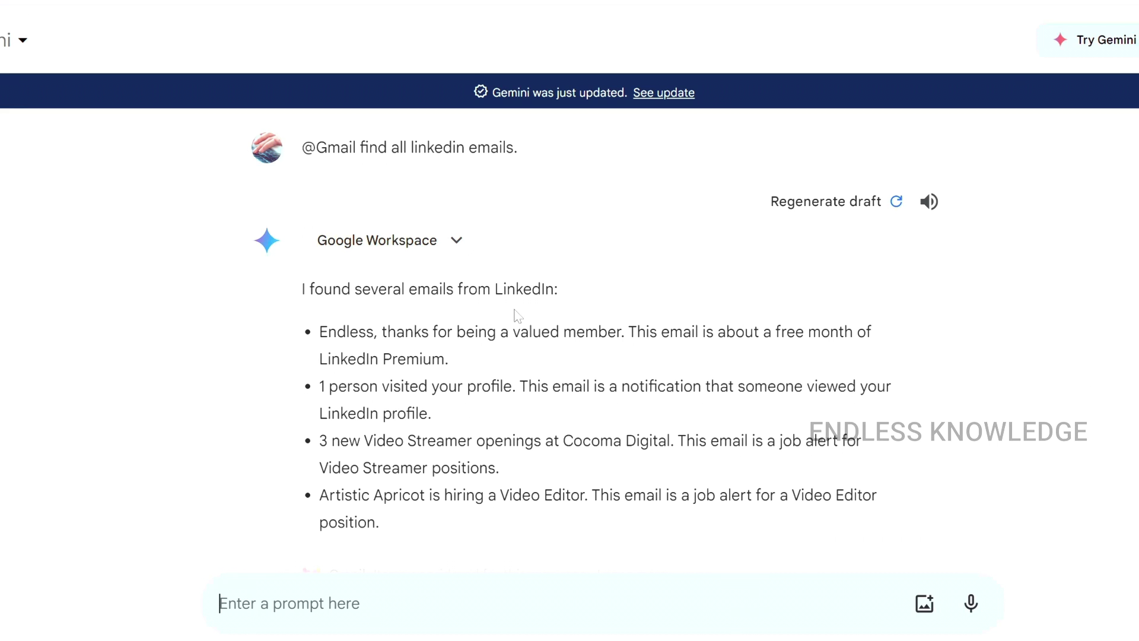
scroll(447, 329, down, 5)
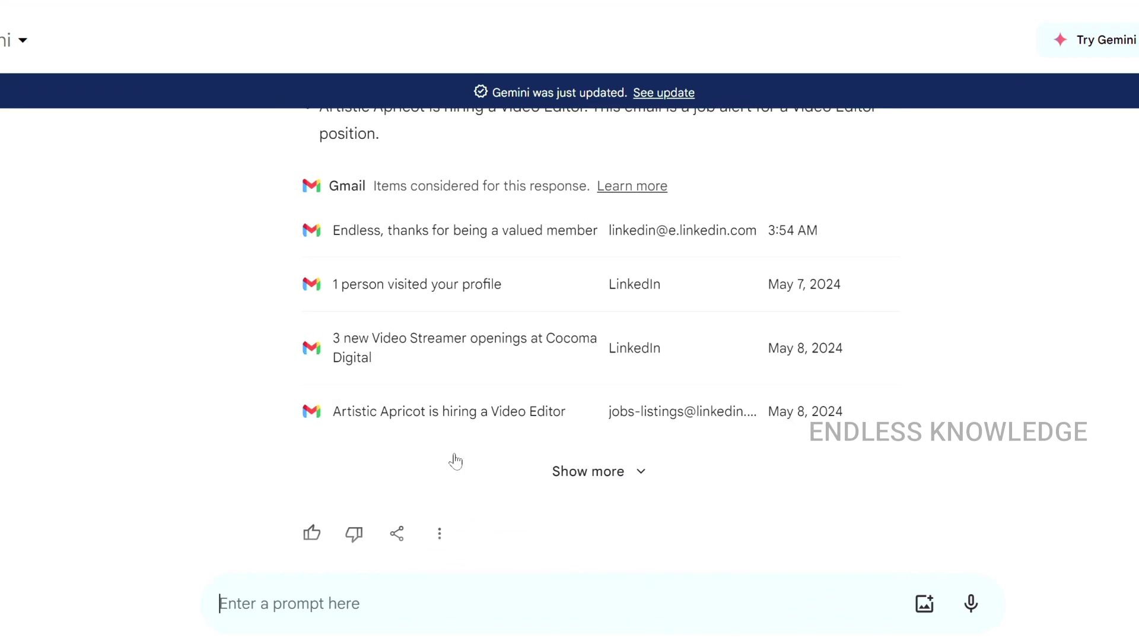
Upload the image of the cat in sunglasses and submit it with the prompt "reverse engineer the text prompt for this image".
scroll(492, 460, up, 2)
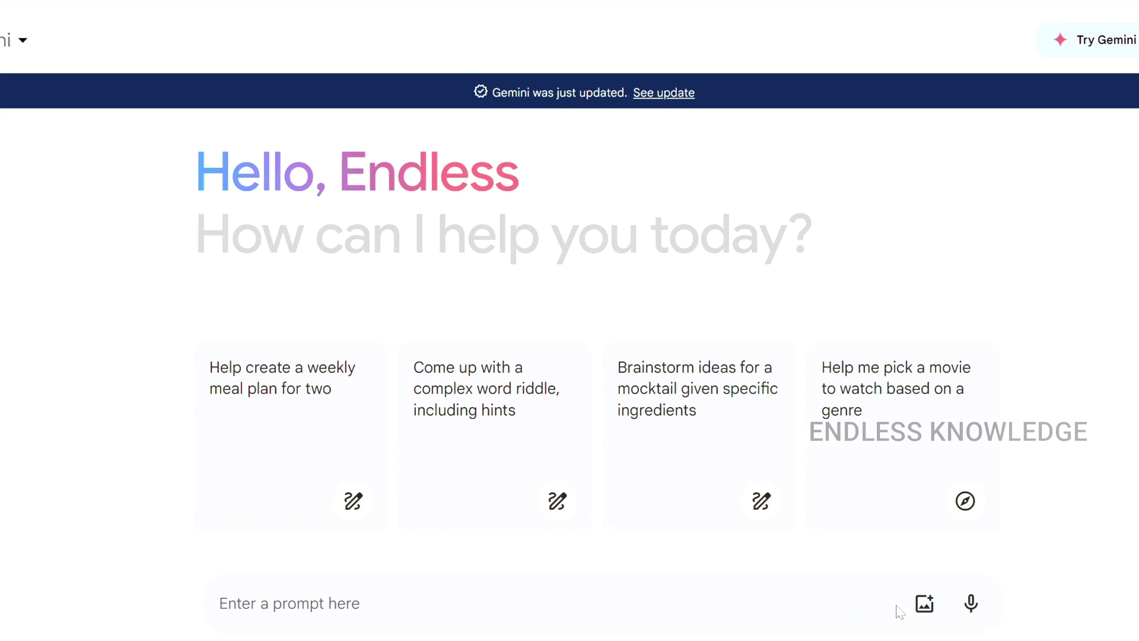
click(924, 604)
double_click(59, 124)
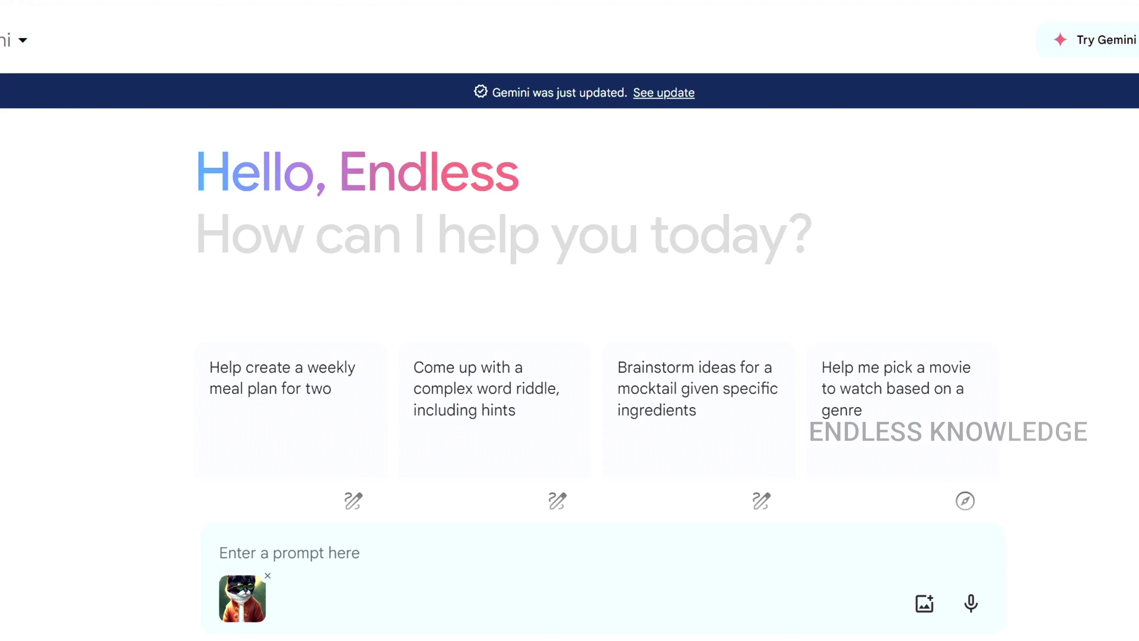
text(reverse engineer the text prompt for this image)
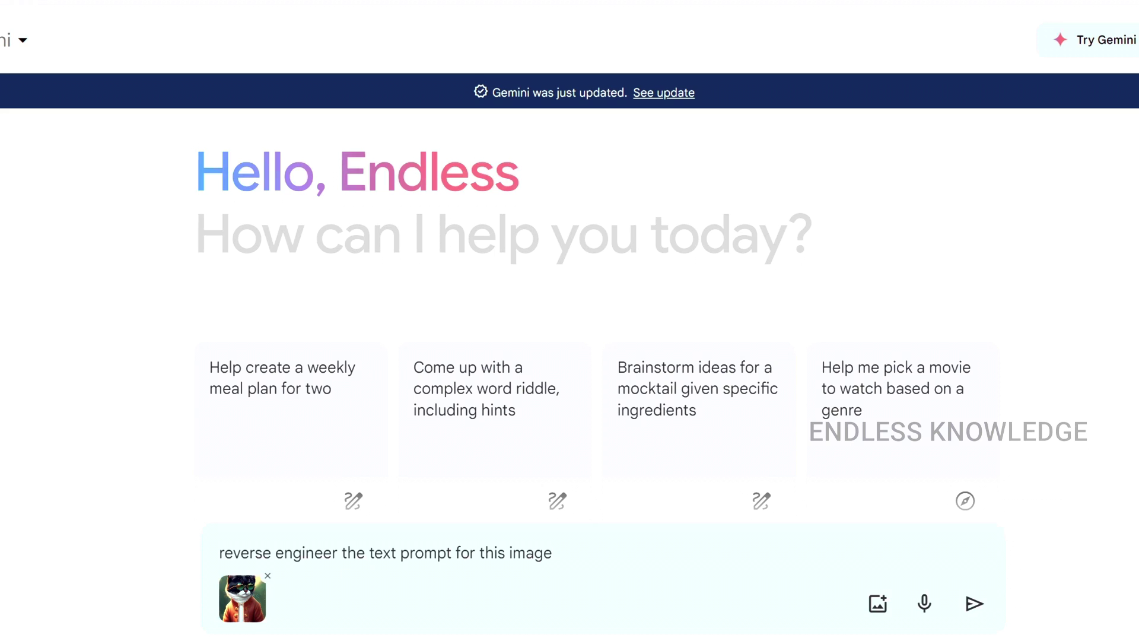
key(Return)
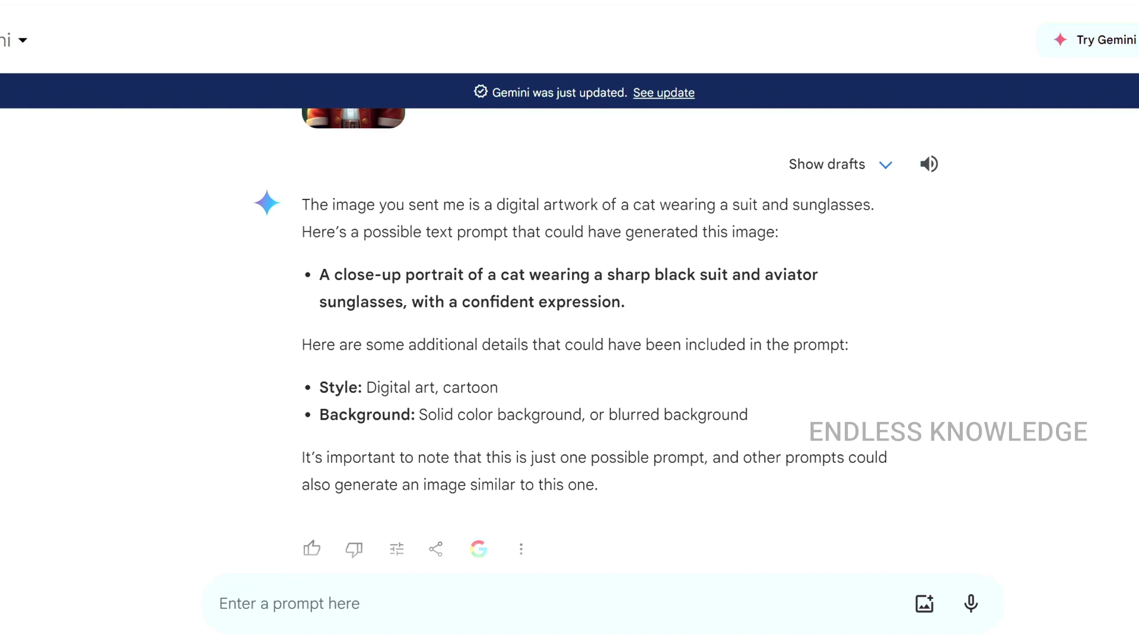
Copy the bold suggested prompt describing a close-up portrait of a cat in a black suit from the response.
scroll(647, 398, up, 2)
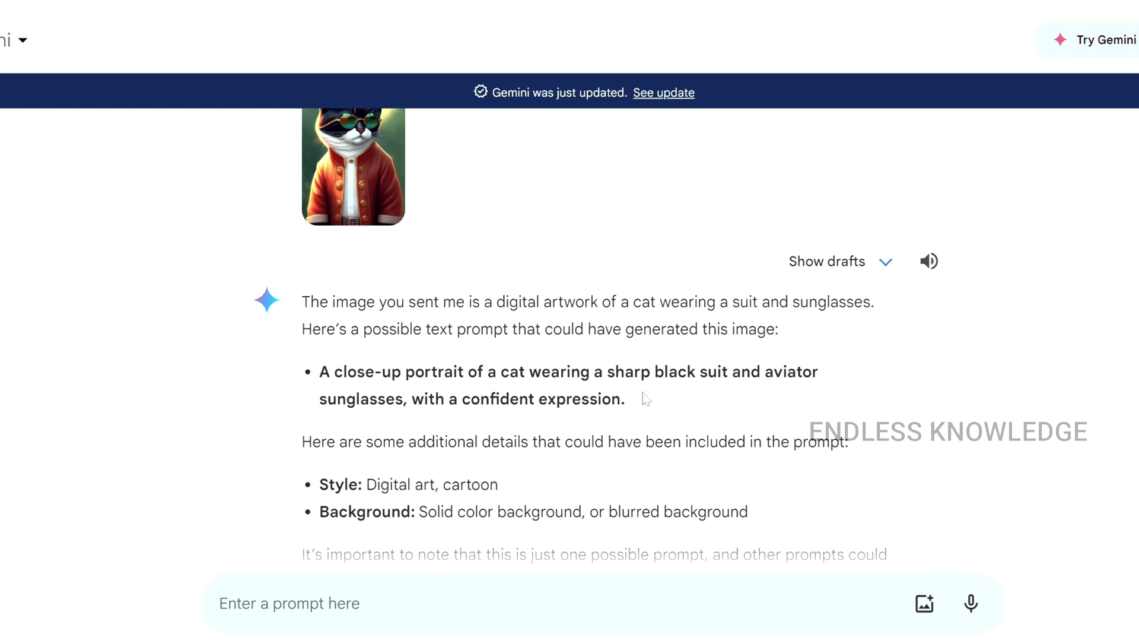
mouse_move(626, 399)
mouse_down()
mouse_move(509, 399)
mouse_move(320, 372)
mouse_up()
key(ctrl+c)
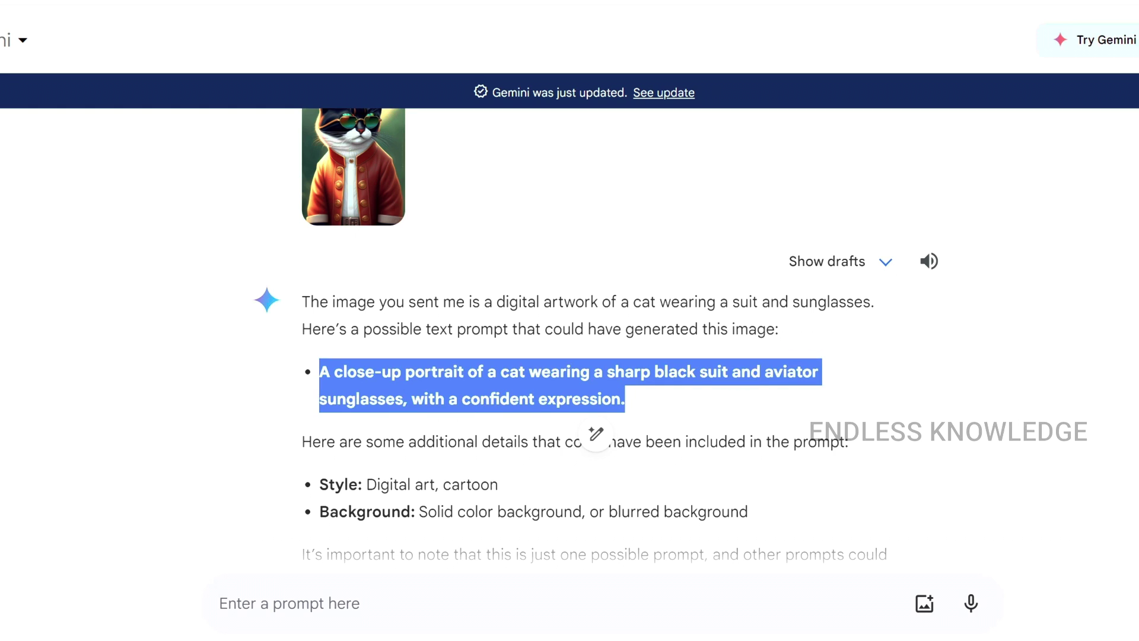
Switch to Microsoft Edge, generate images from the copied prompt with Image Creator from Designer and look through the creations.
click(349, 623)
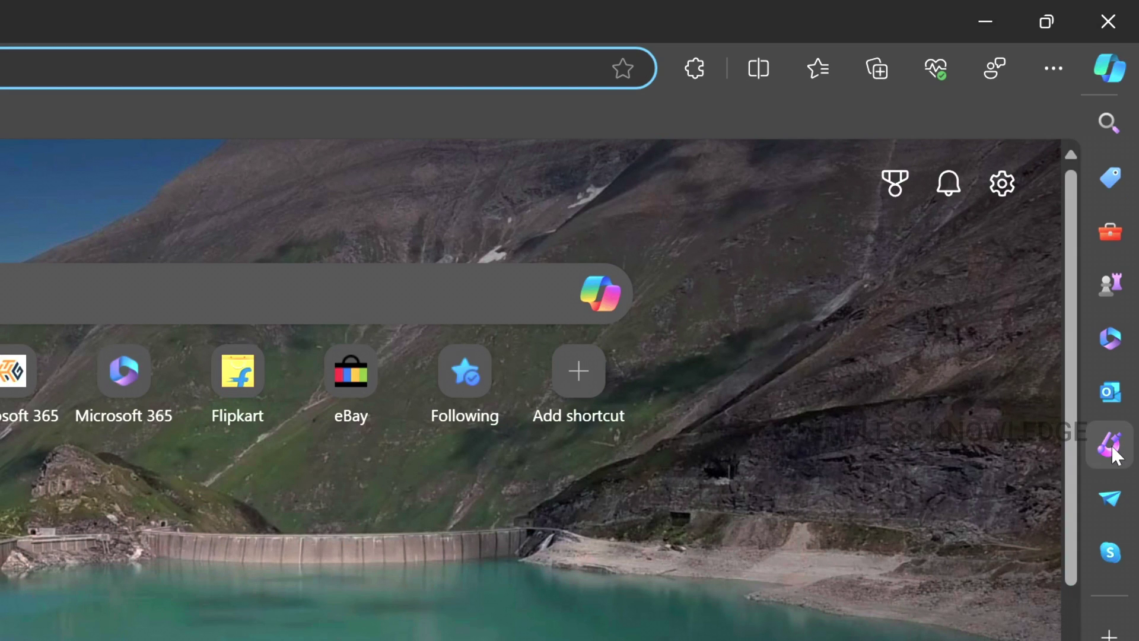
click(1114, 375)
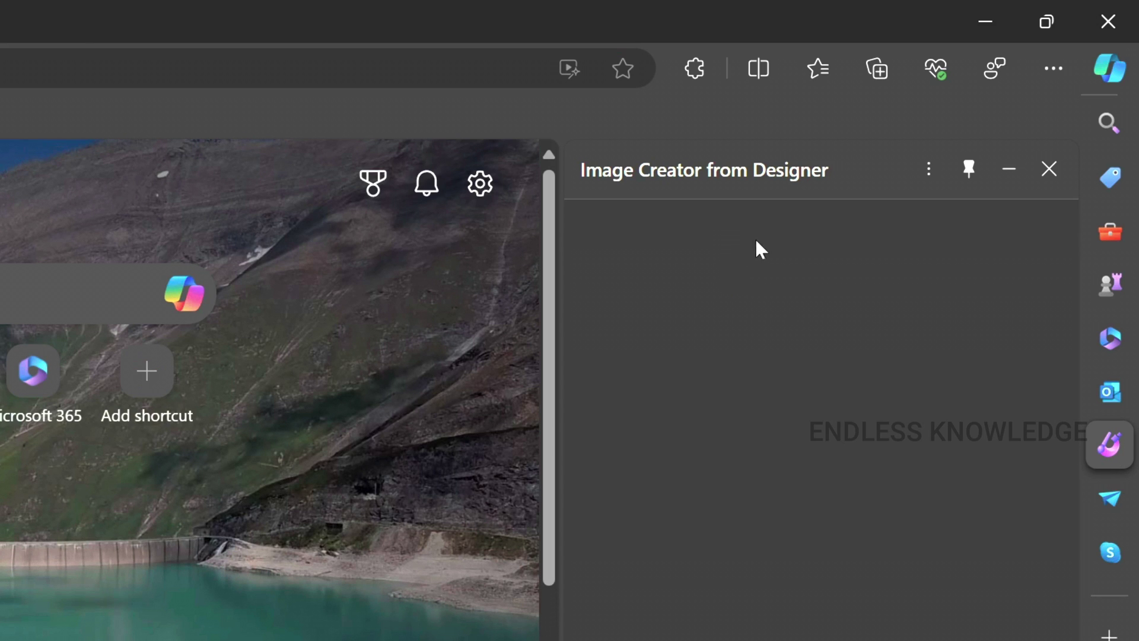
key(ctrl+v)
click(786, 523)
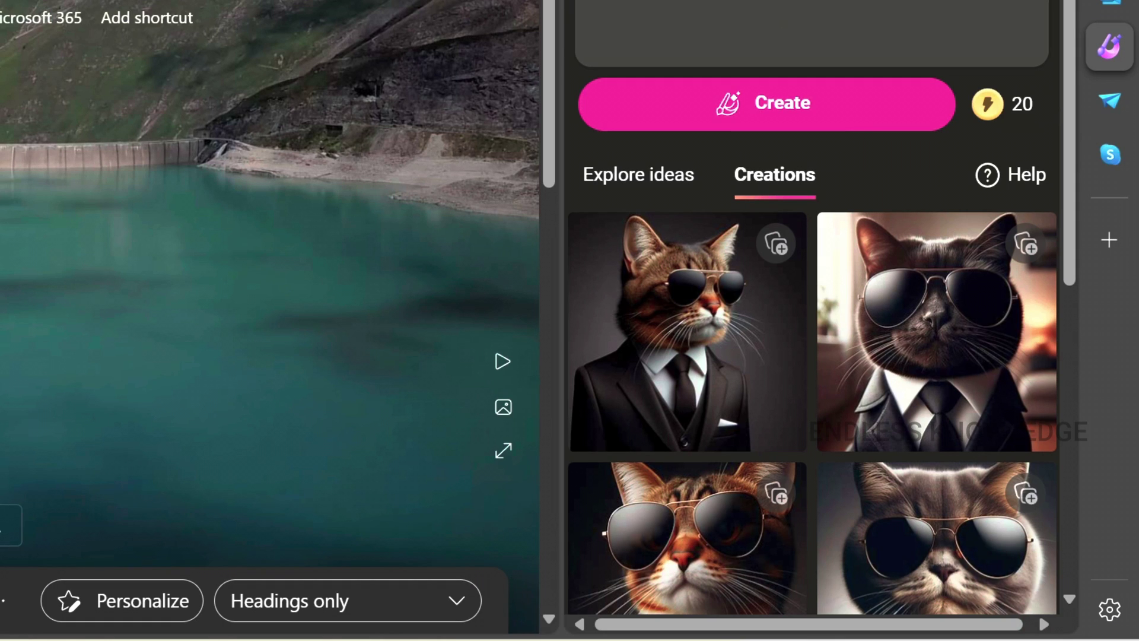
scroll(881, 417, down, 3)
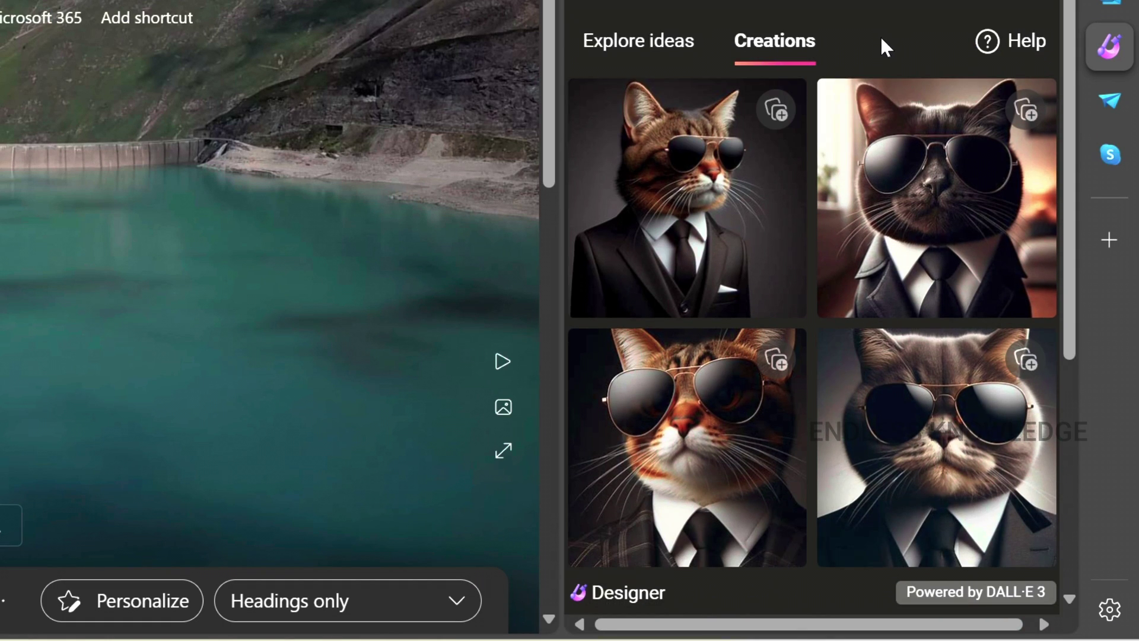
key(alt+Tab)
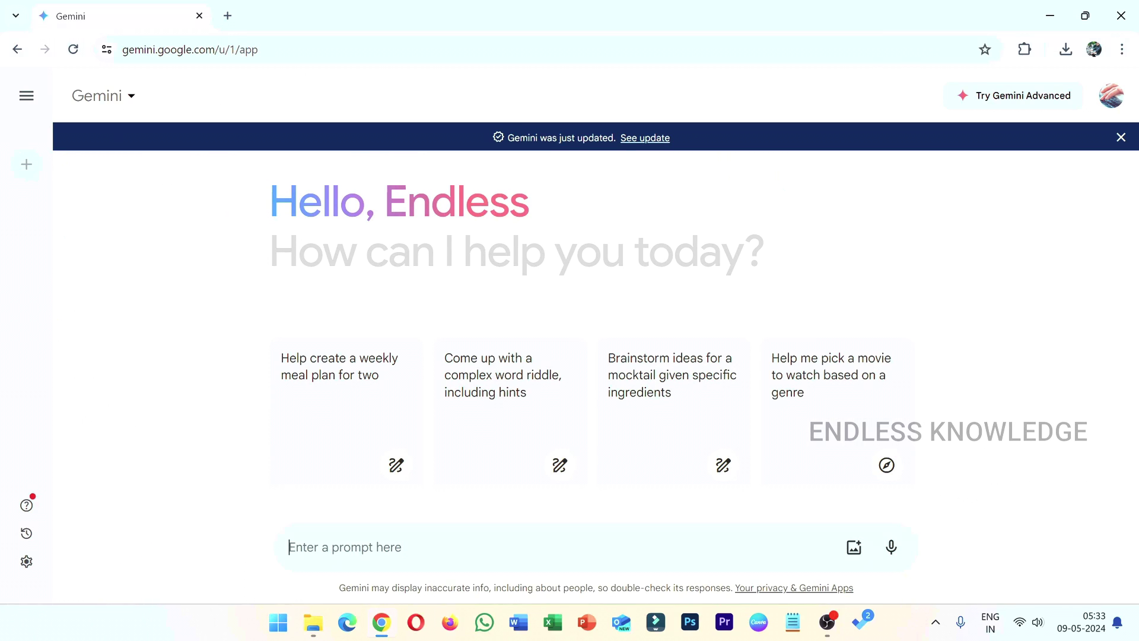
text(@)
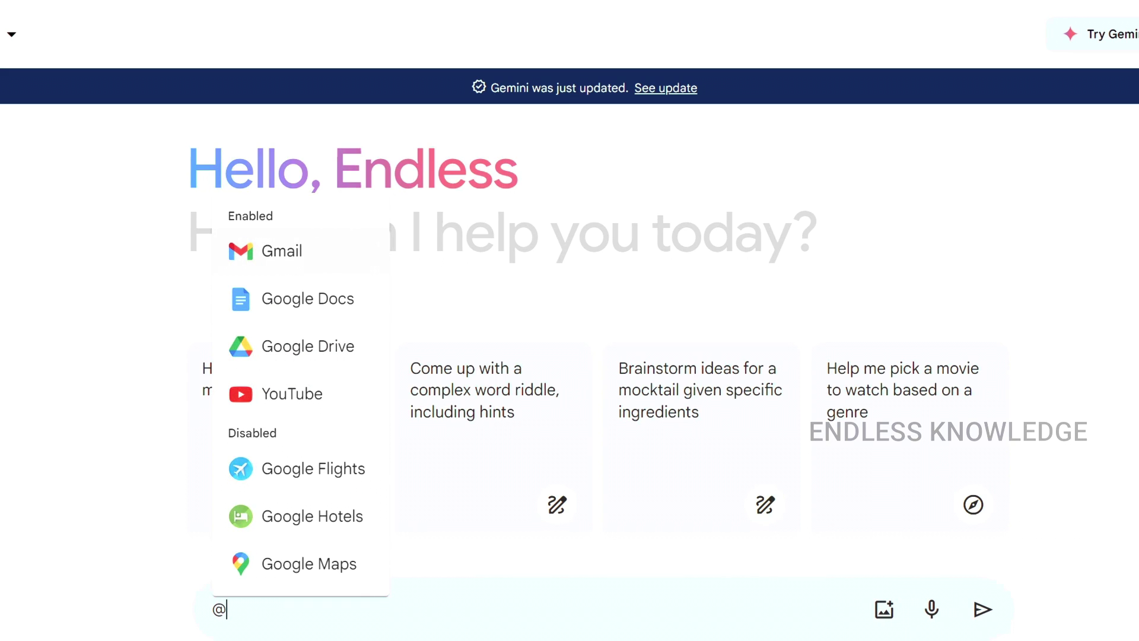
text(dr)
key(Return)
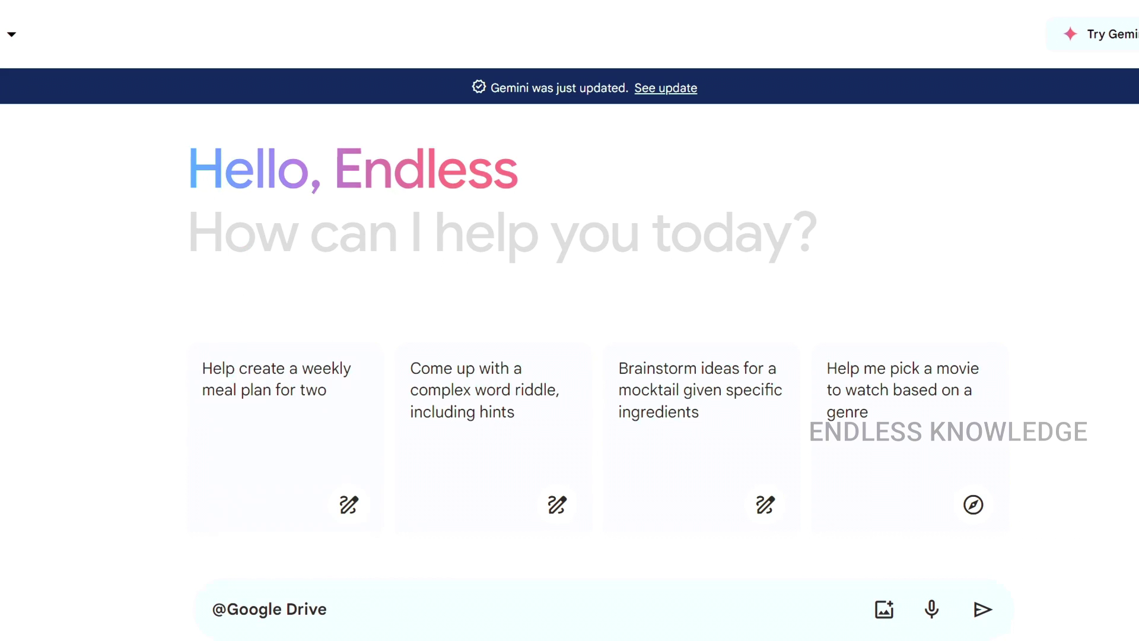
text(find this filw)
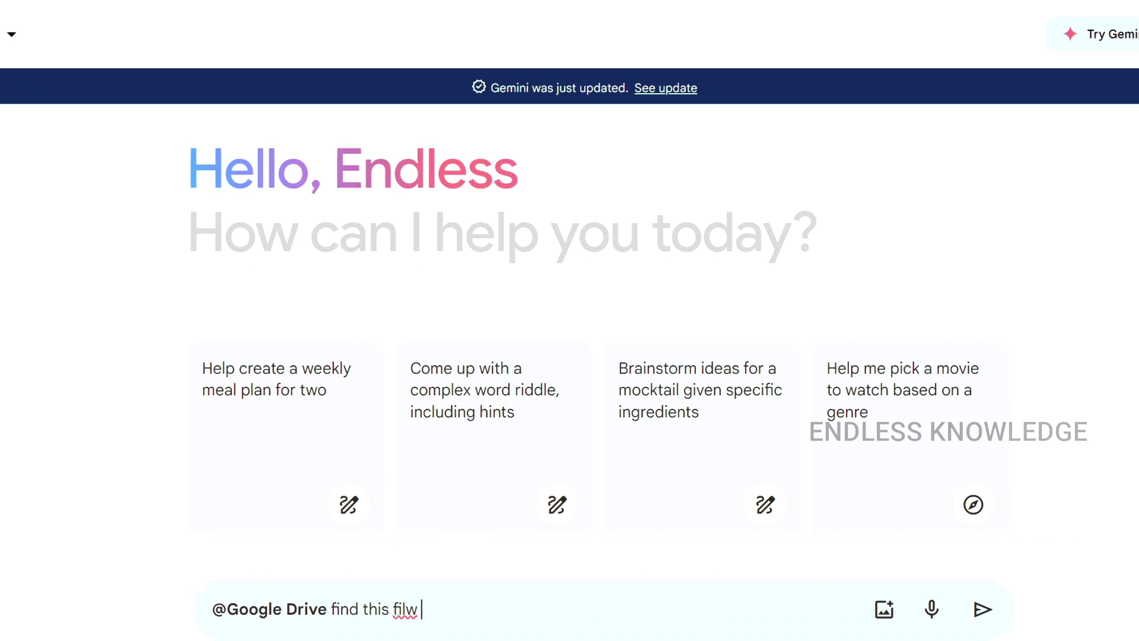
key(BackSpace)
text(e)
text(BIOVIDA RESEARCH FACILITY)
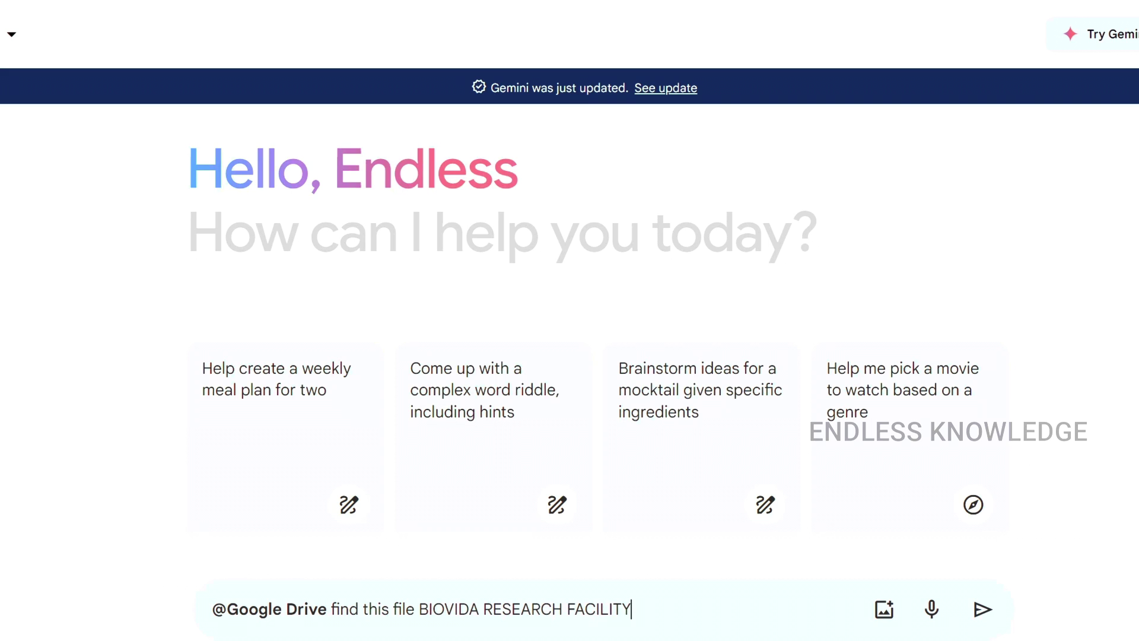
key(Return)
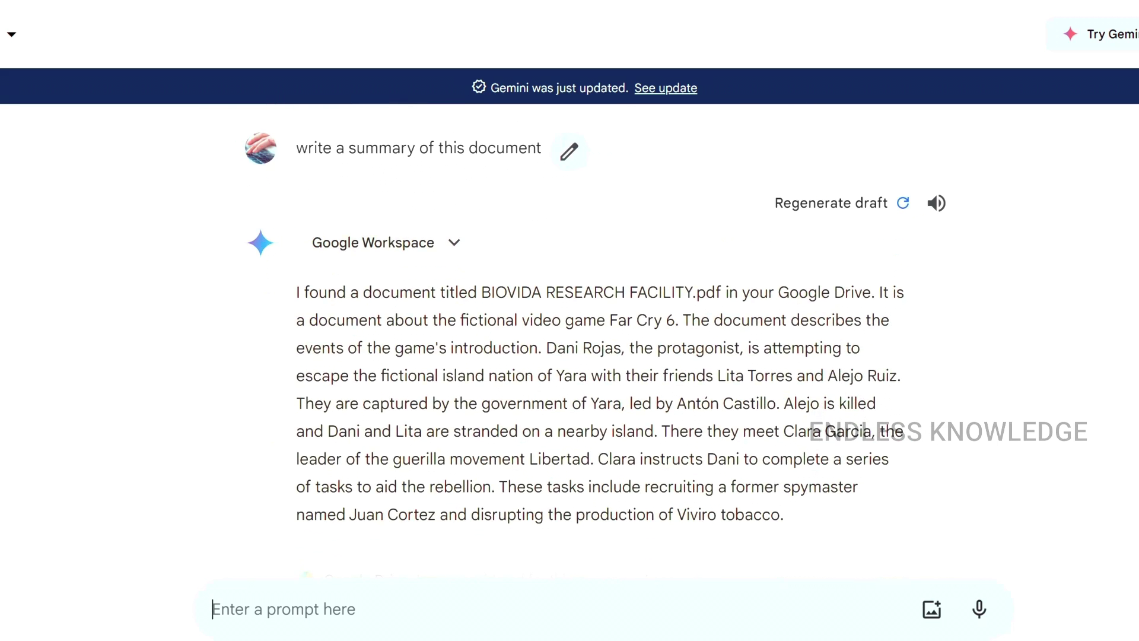
scroll(512, 446, down, 5)
scroll(626, 363, up, 2)
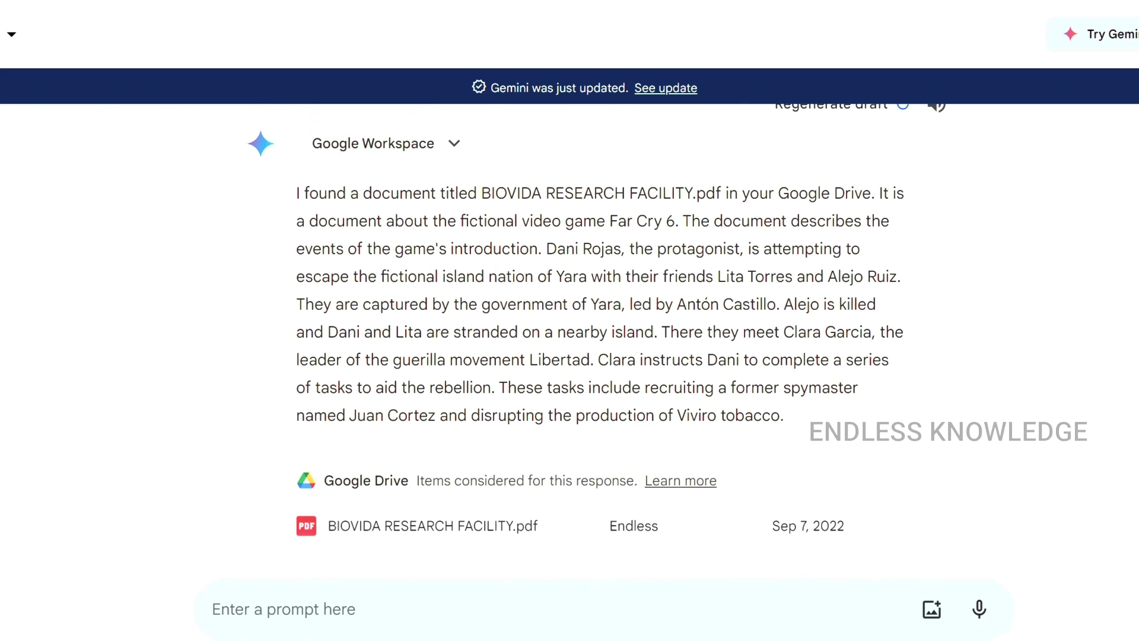